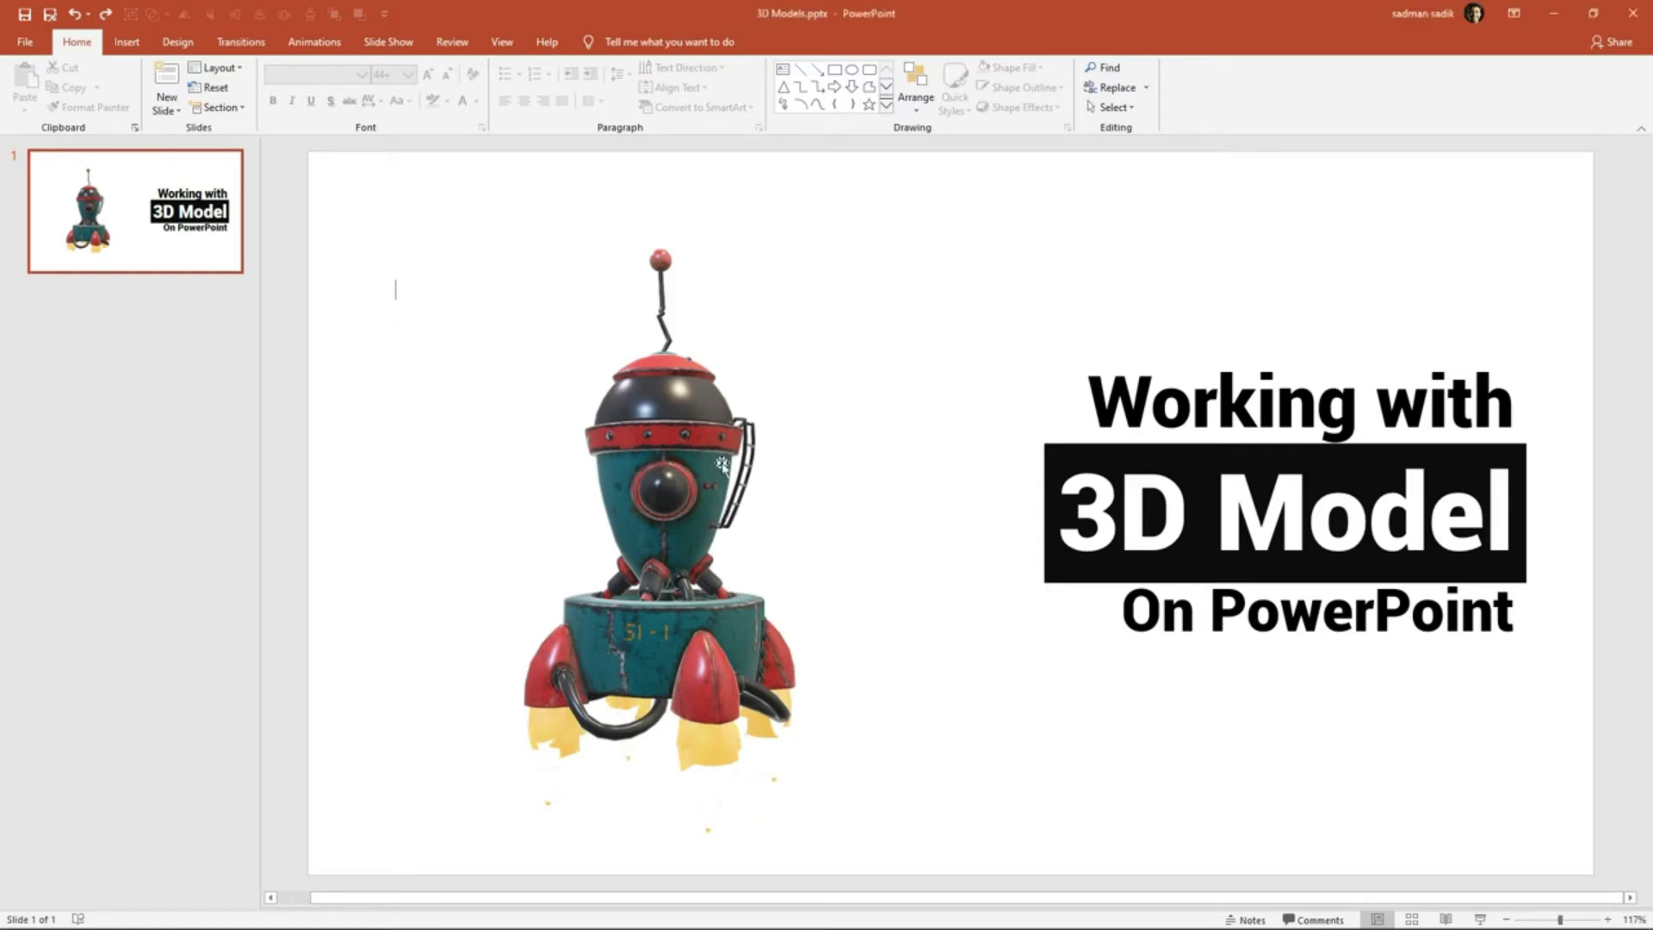
Tilt the rocket model to view it from below, then delete it from the slide.
left_click(668, 456)
mouse_move(657, 520)
left_mouse_down()
mouse_move(711, 289)
mouse_move(186, 527)
mouse_move(52, 510)
mouse_move(513, 538)
mouse_move(963, 535)
left_mouse_up()
key("Delete")
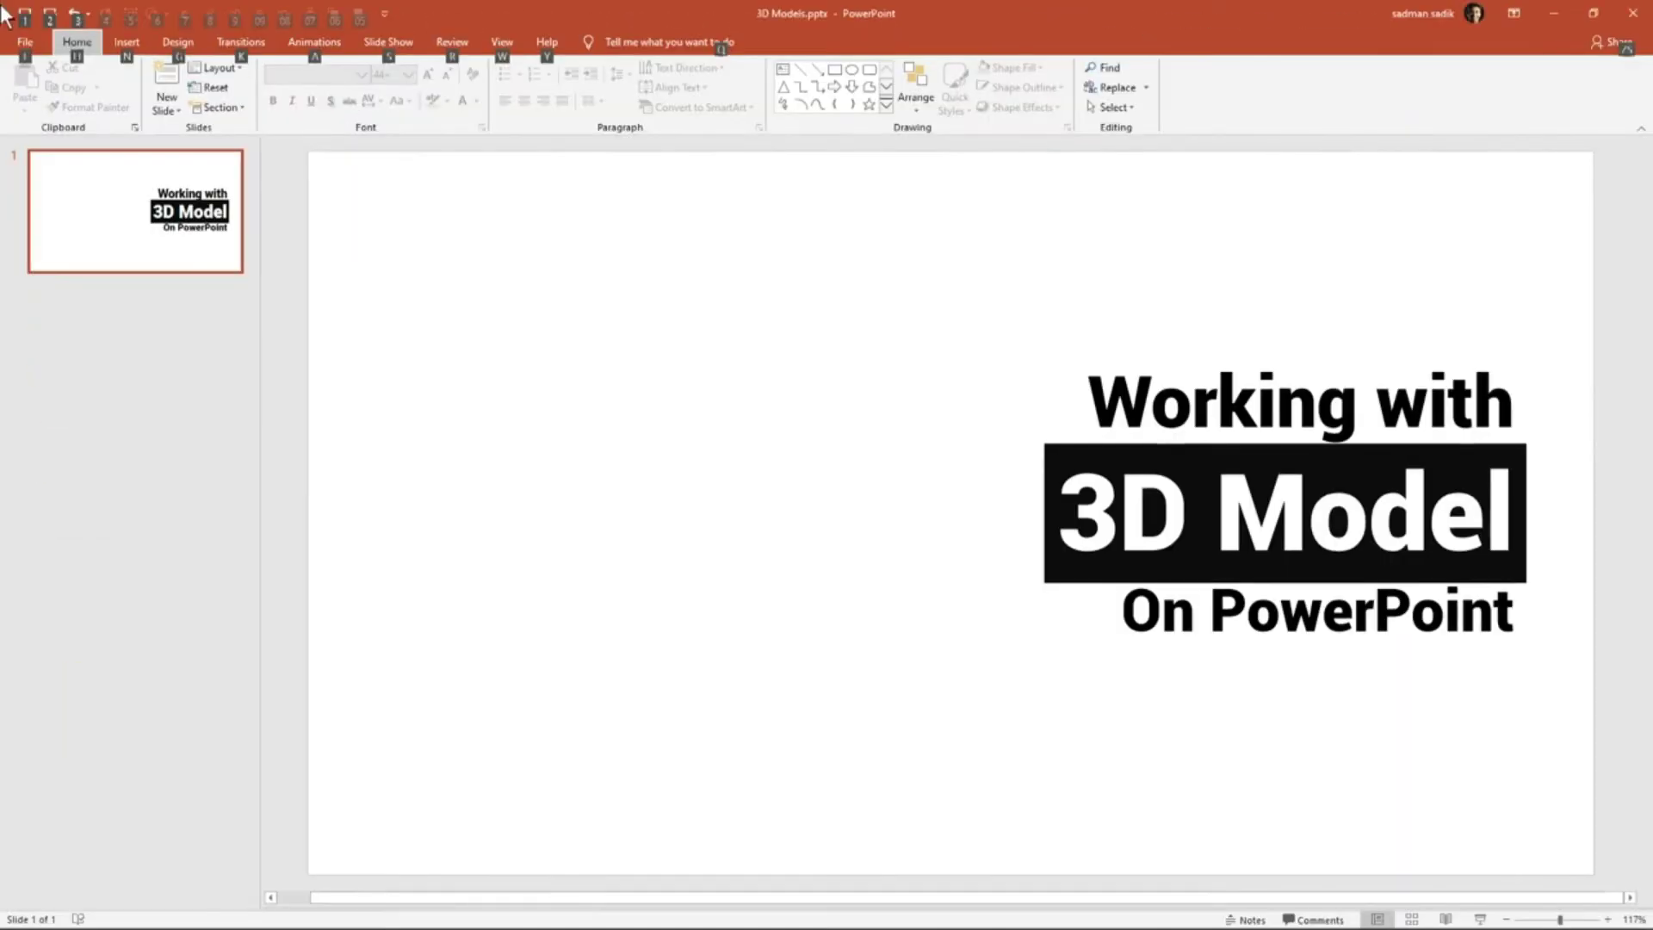
Insert the Chess Set.3mf 3D model from this device onto the slide.
left_click(116, 40)
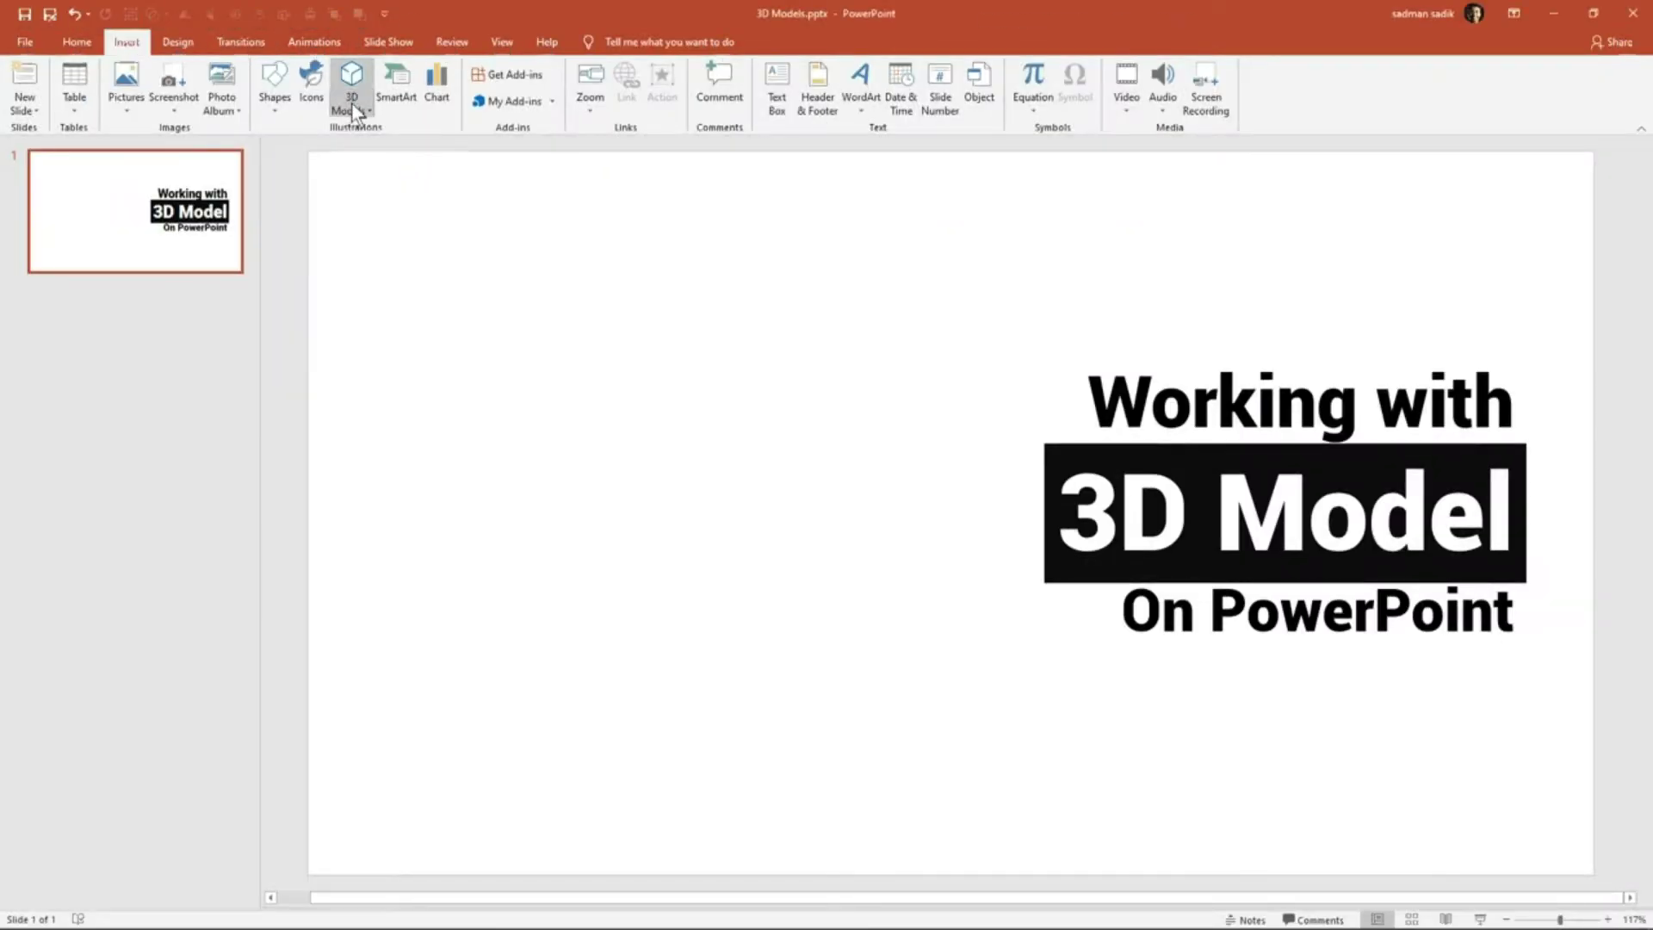
left_click(351, 102)
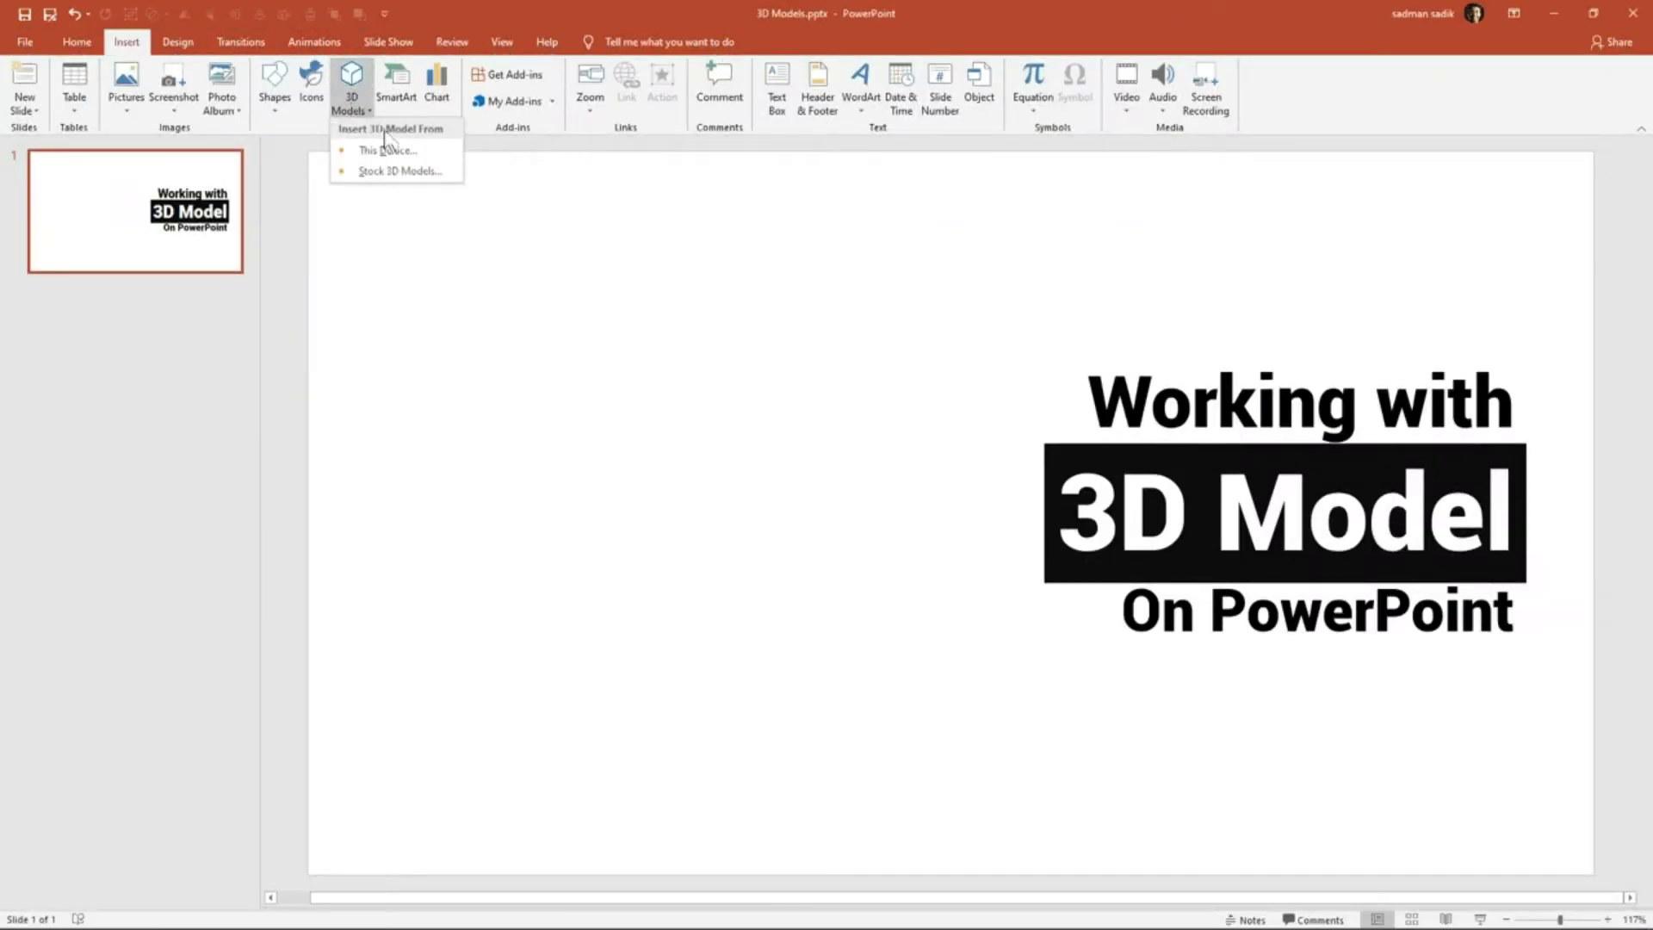
left_click(432, 152)
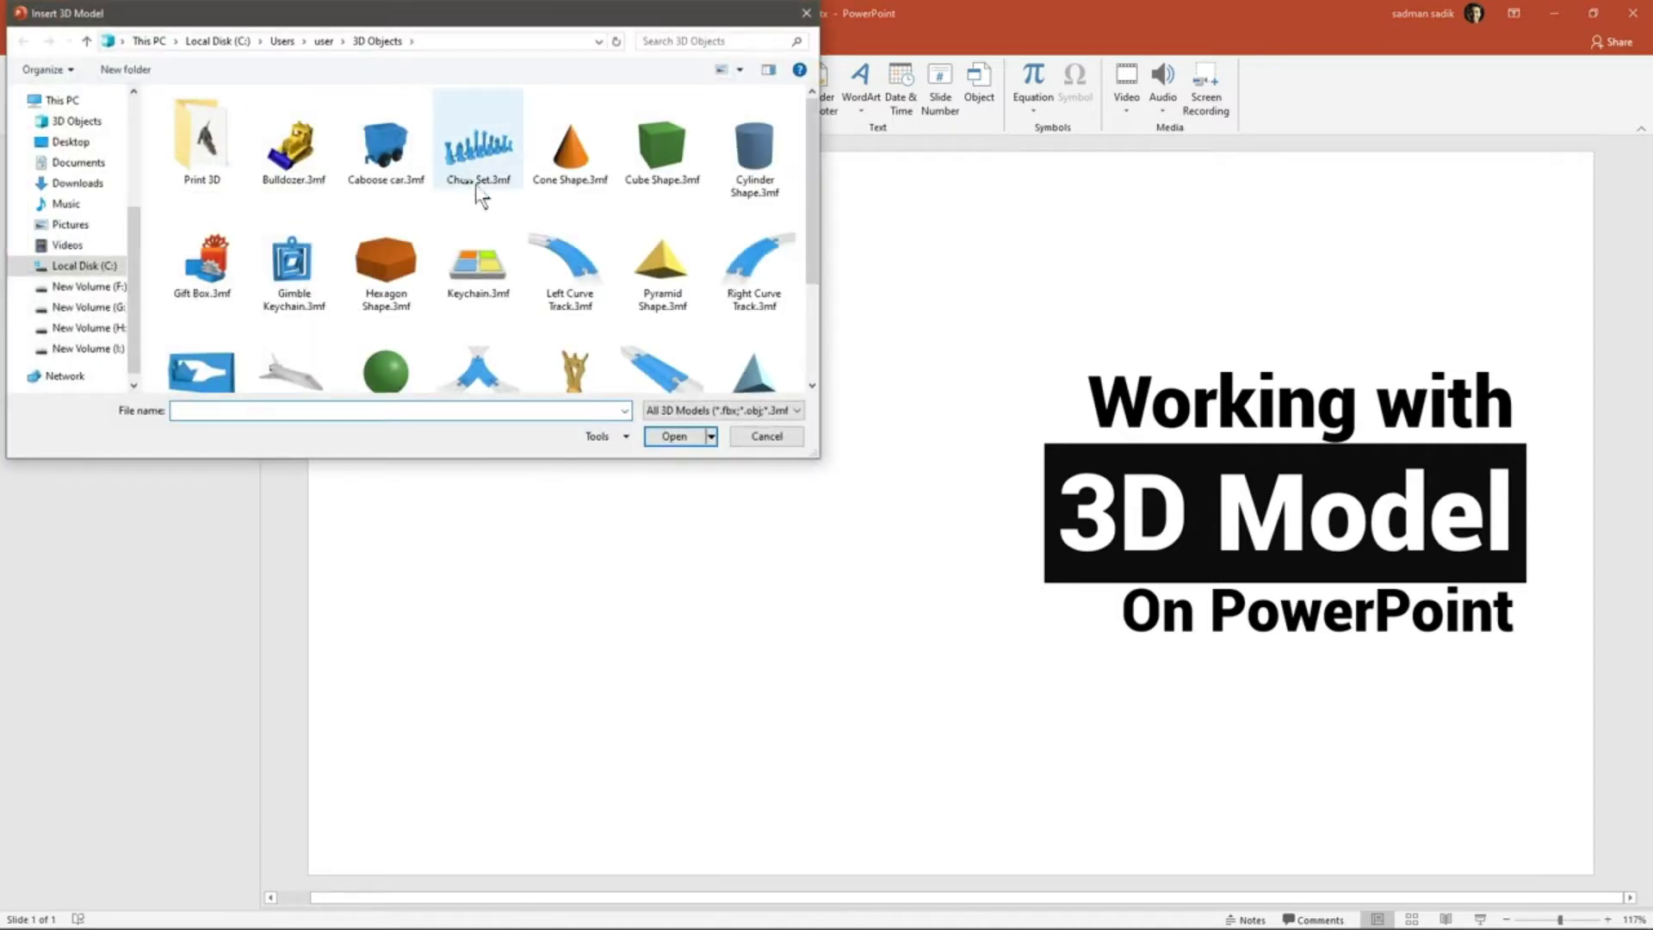
scroll(679, 231, "down", 2)
scroll(603, 233, "up", 2)
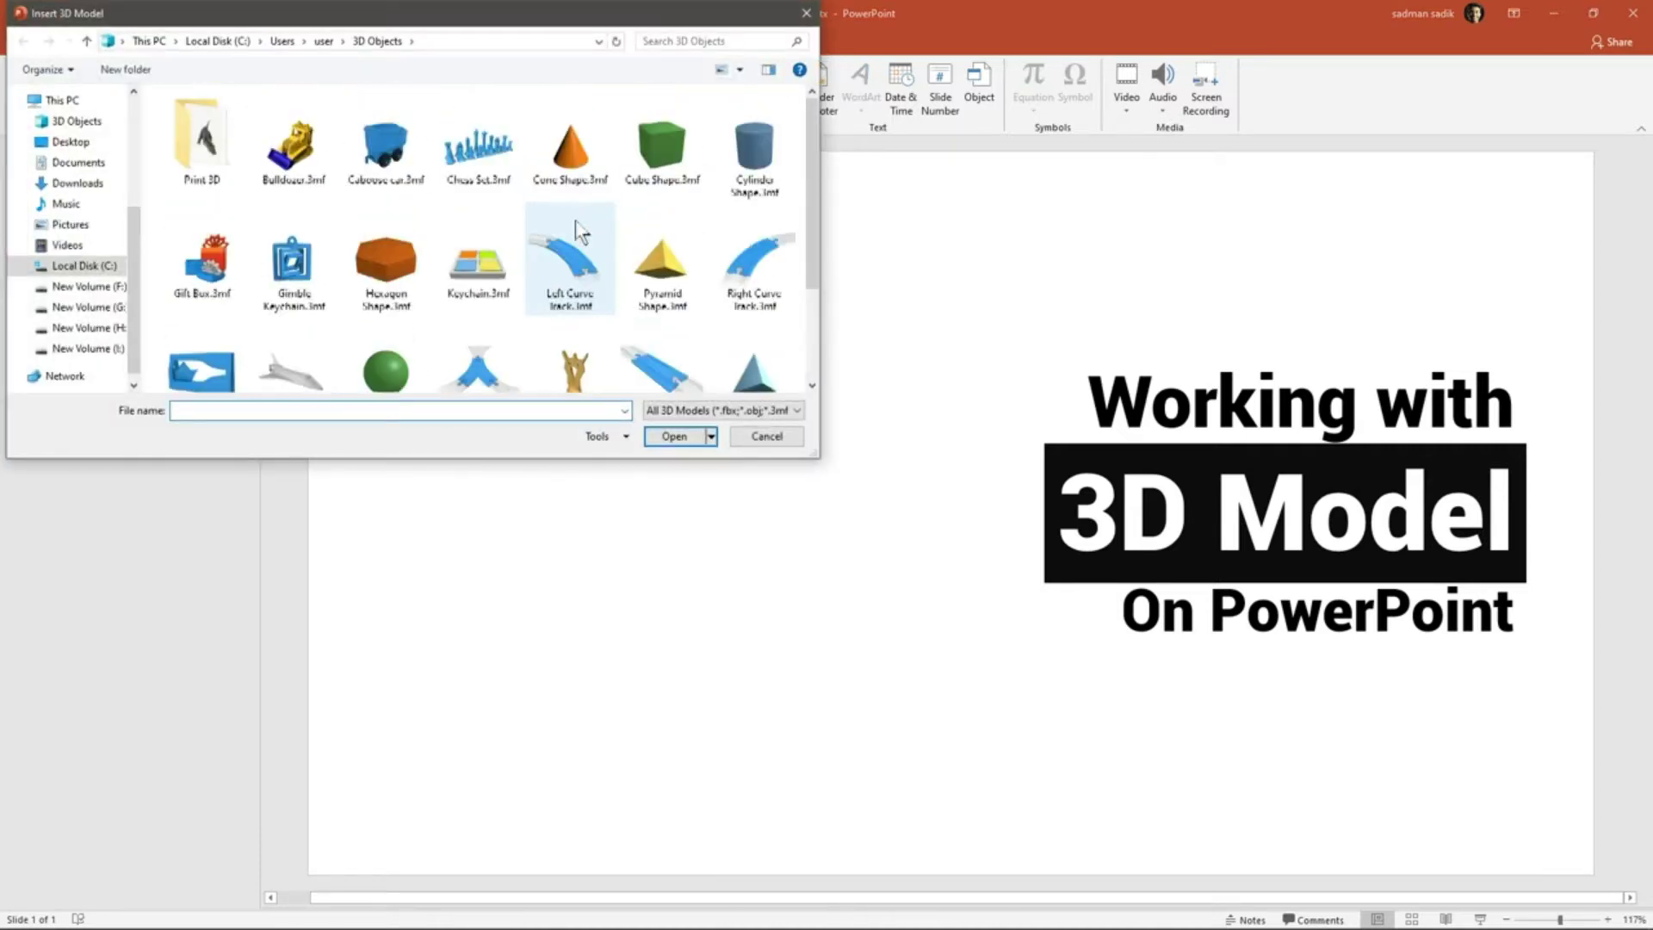
left_click(481, 168)
double_click(479, 162)
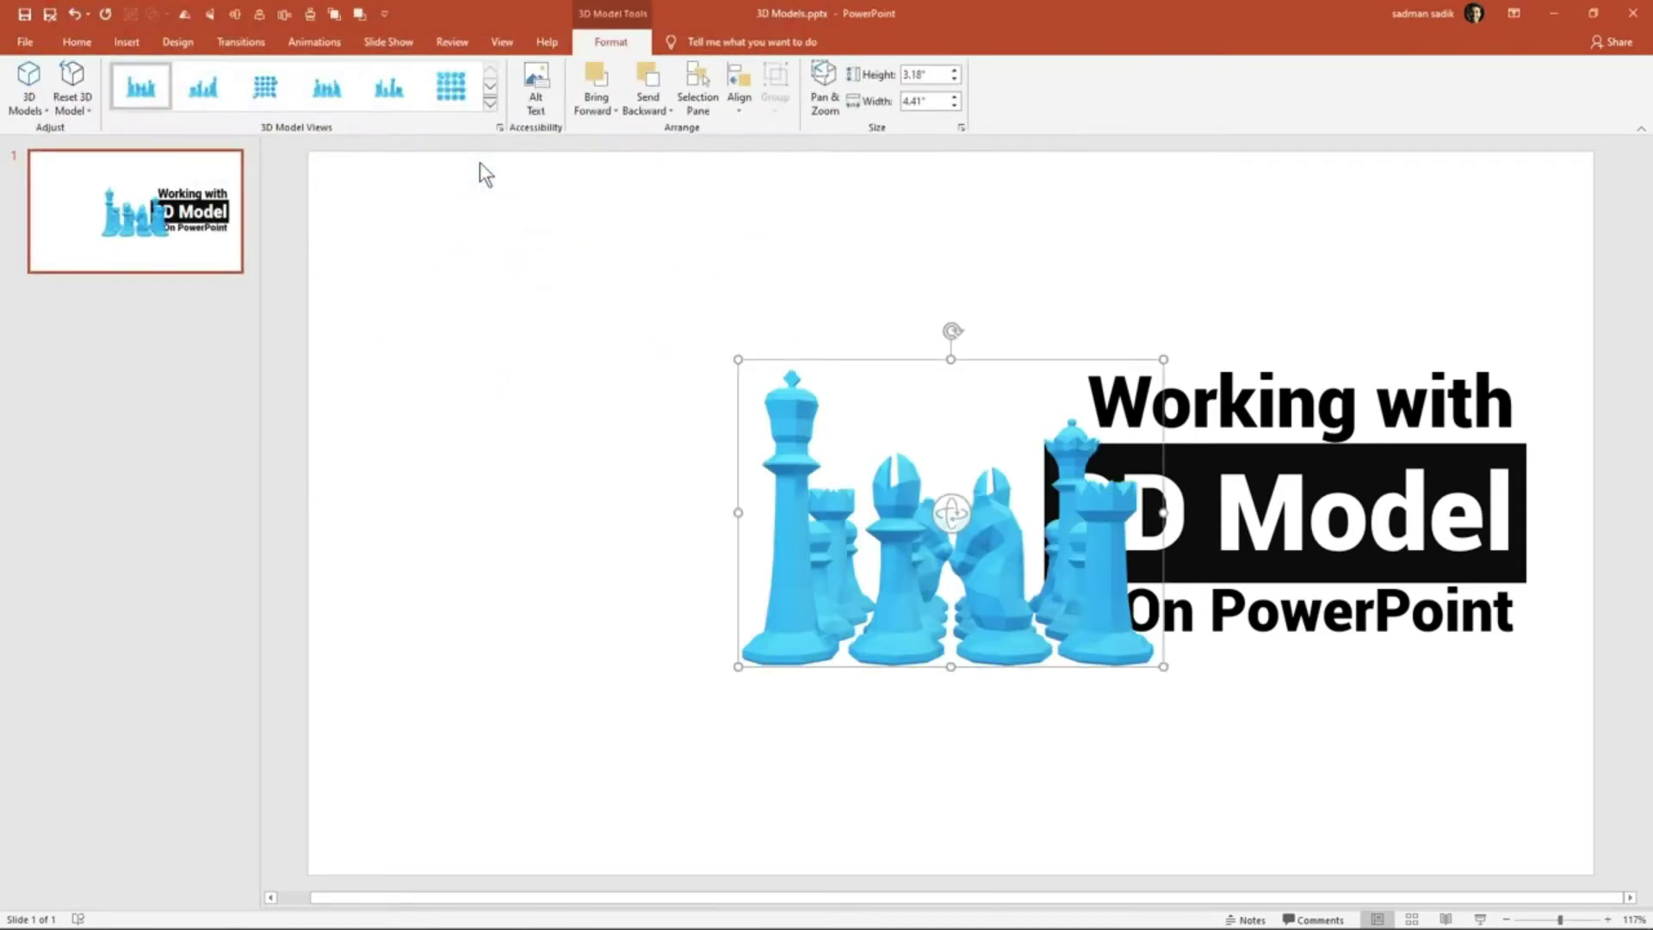
Move the chess set to the left of the title and rotate it to a new angle.
left_click_drag(763, 513, 532, 544)
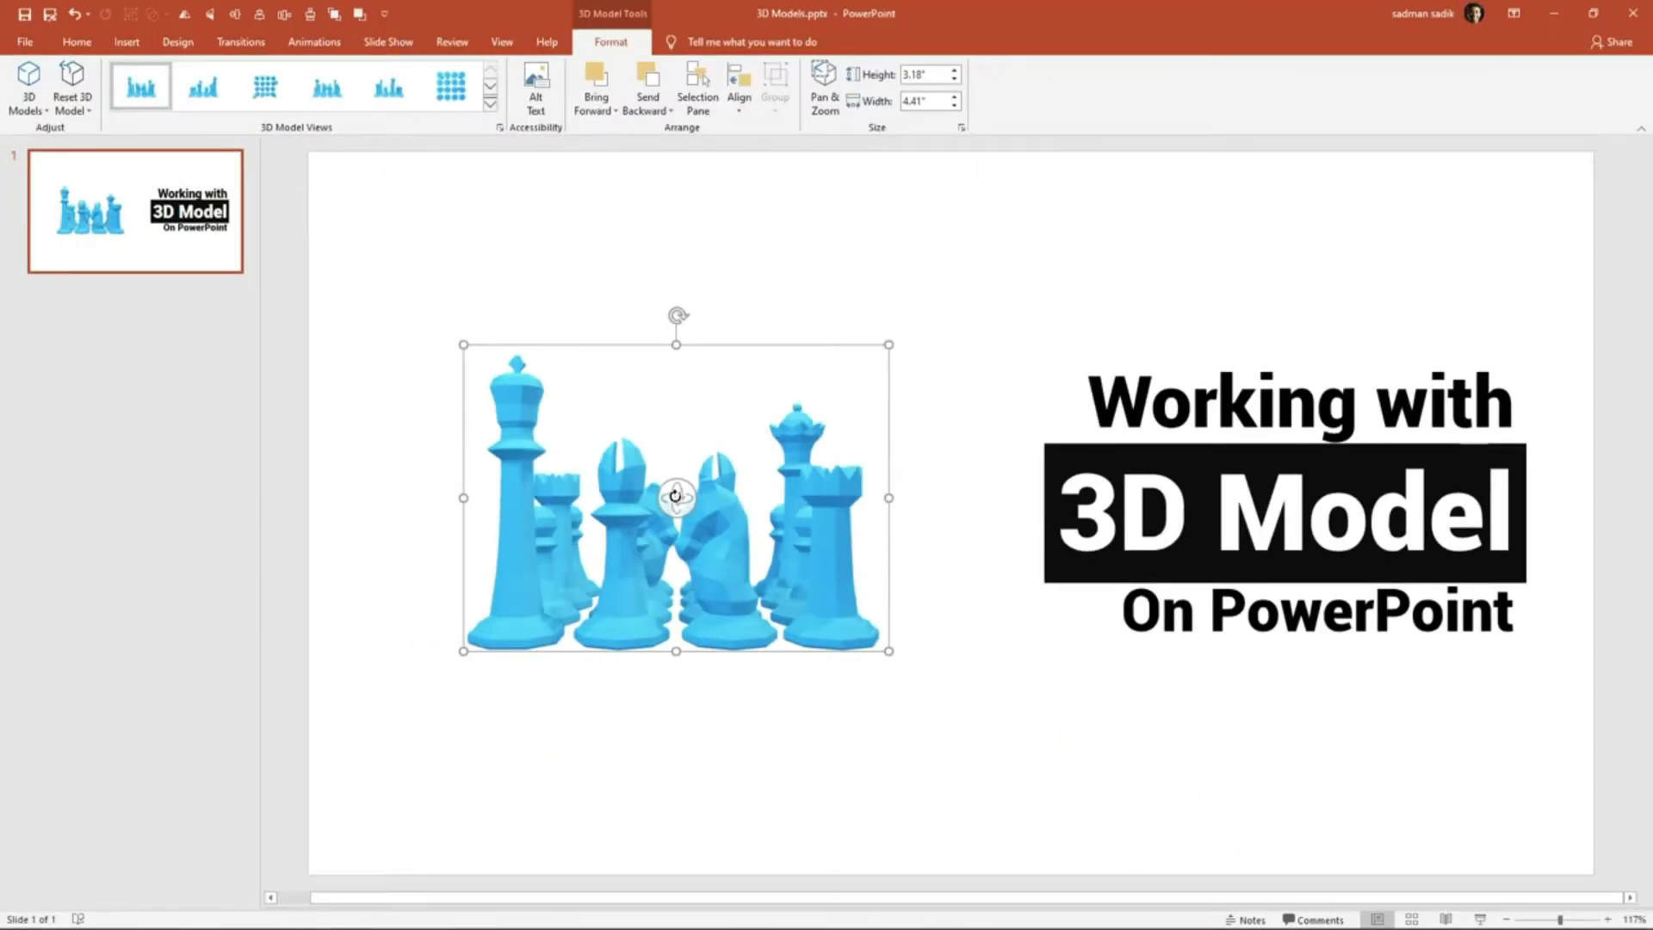
mouse_move(675, 496)
left_mouse_down()
mouse_move(872, 472)
mouse_move(419, 547)
mouse_move(176, 528)
mouse_move(163, 612)
mouse_move(205, 504)
mouse_move(695, 476)
mouse_move(319, 570)
mouse_move(325, 741)
mouse_move(378, 559)
left_mouse_up()
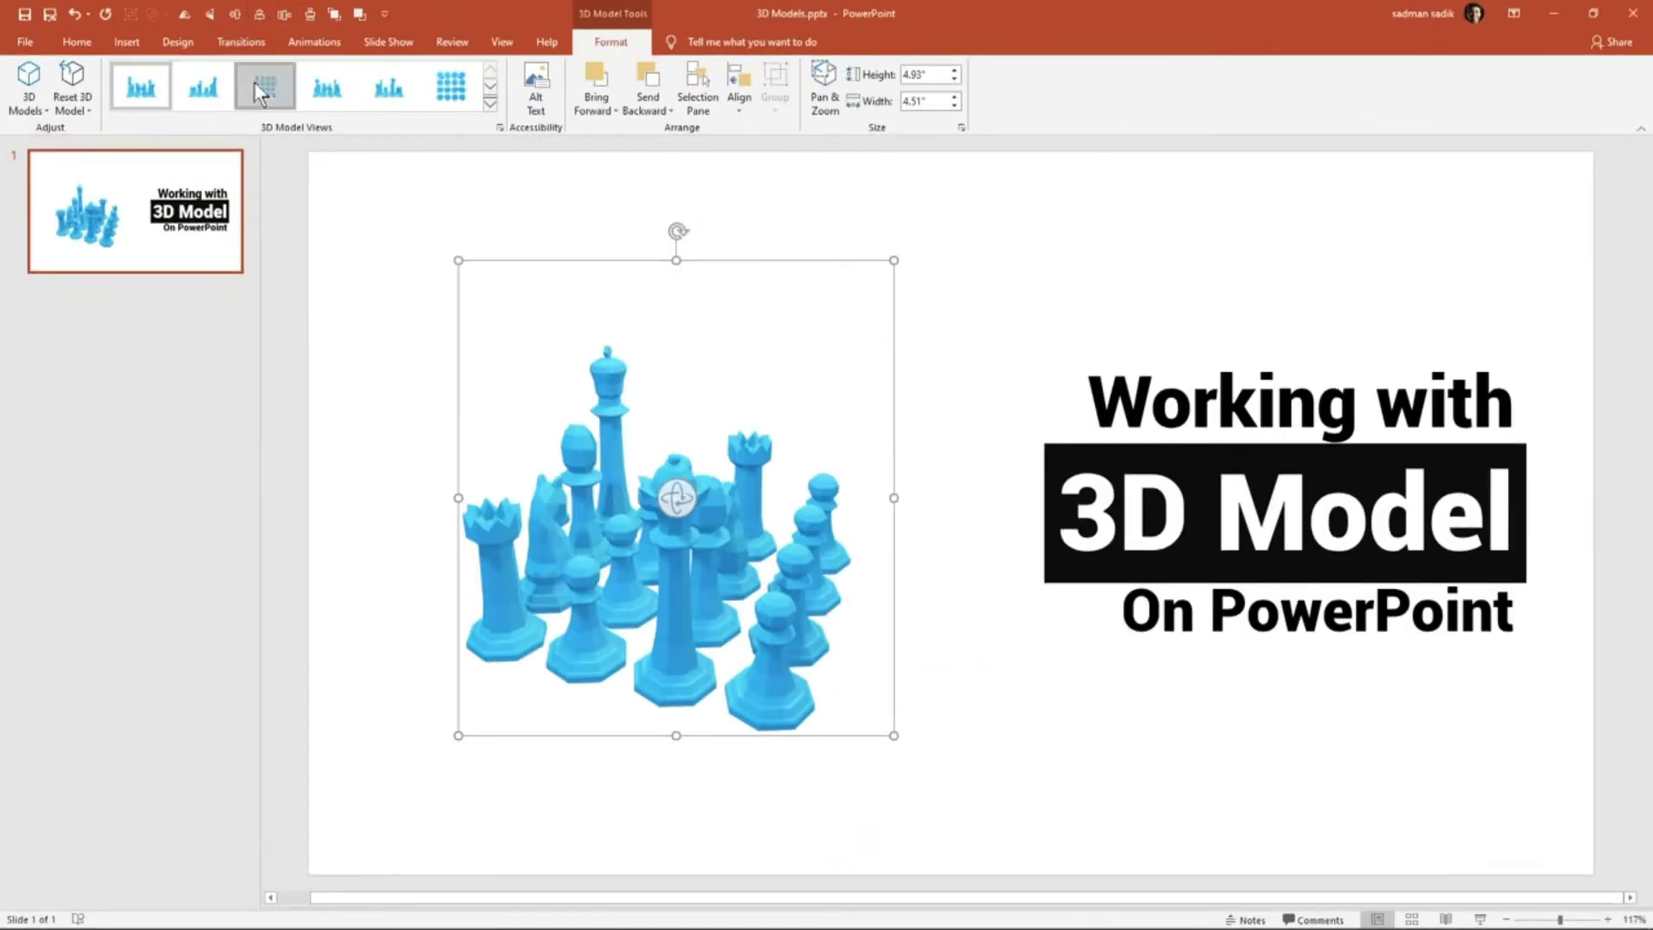
Try several 3D Model Views presets on the chess set, such as top and front, then return to the default view.
left_click(257, 84)
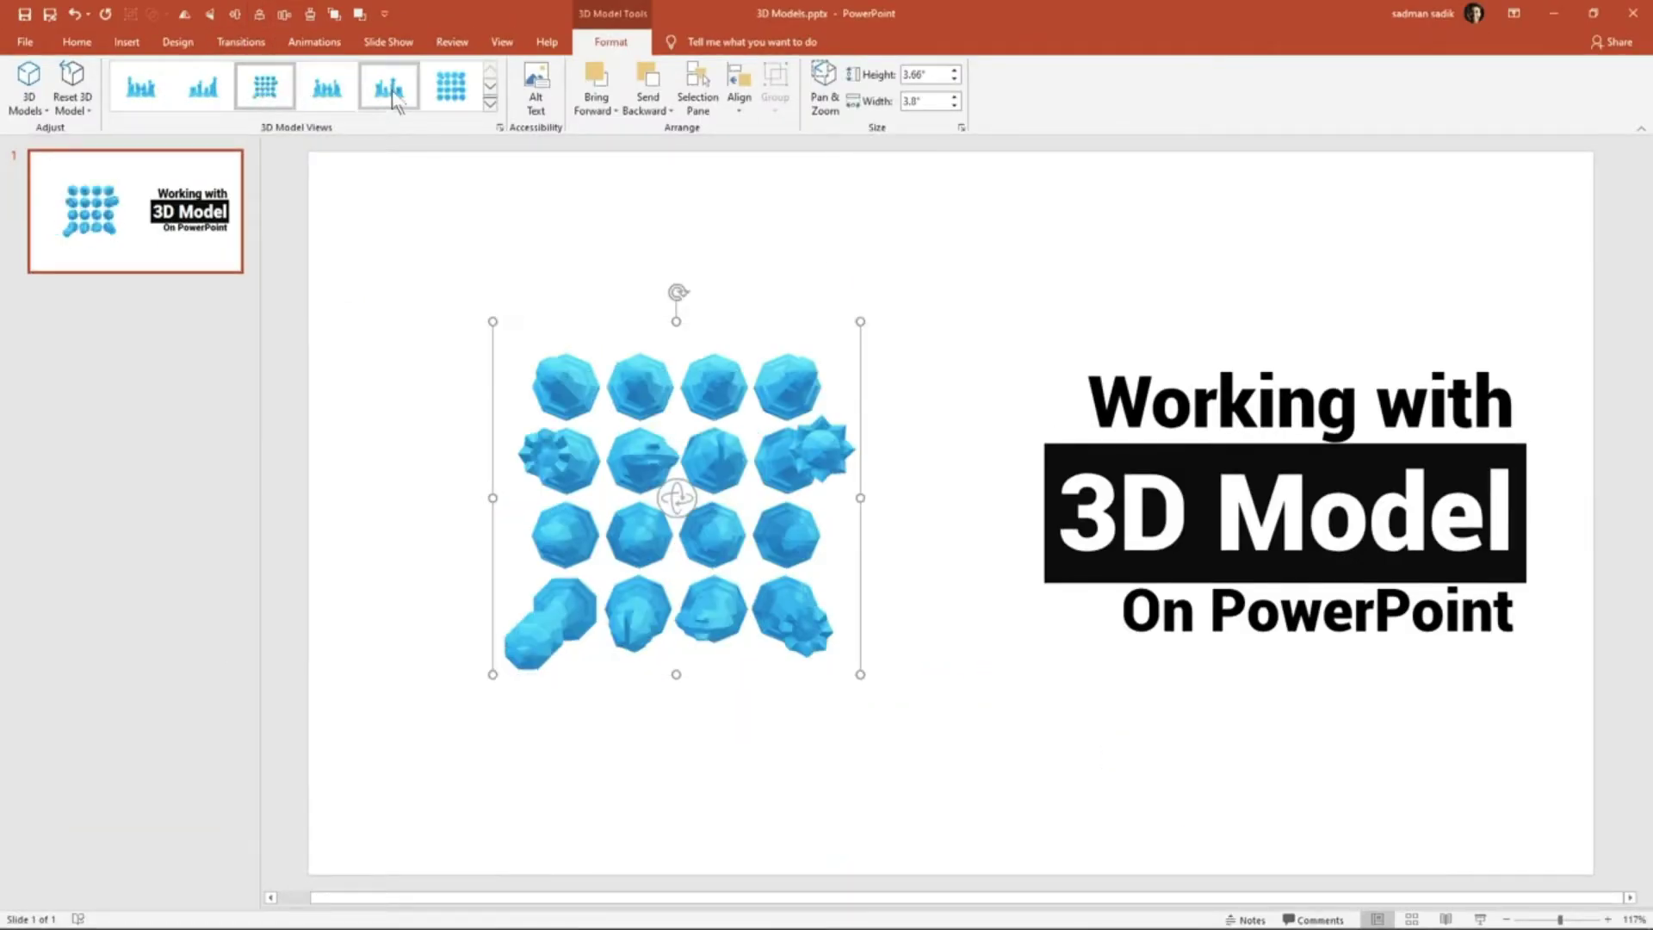
left_click(426, 90)
left_click(327, 86)
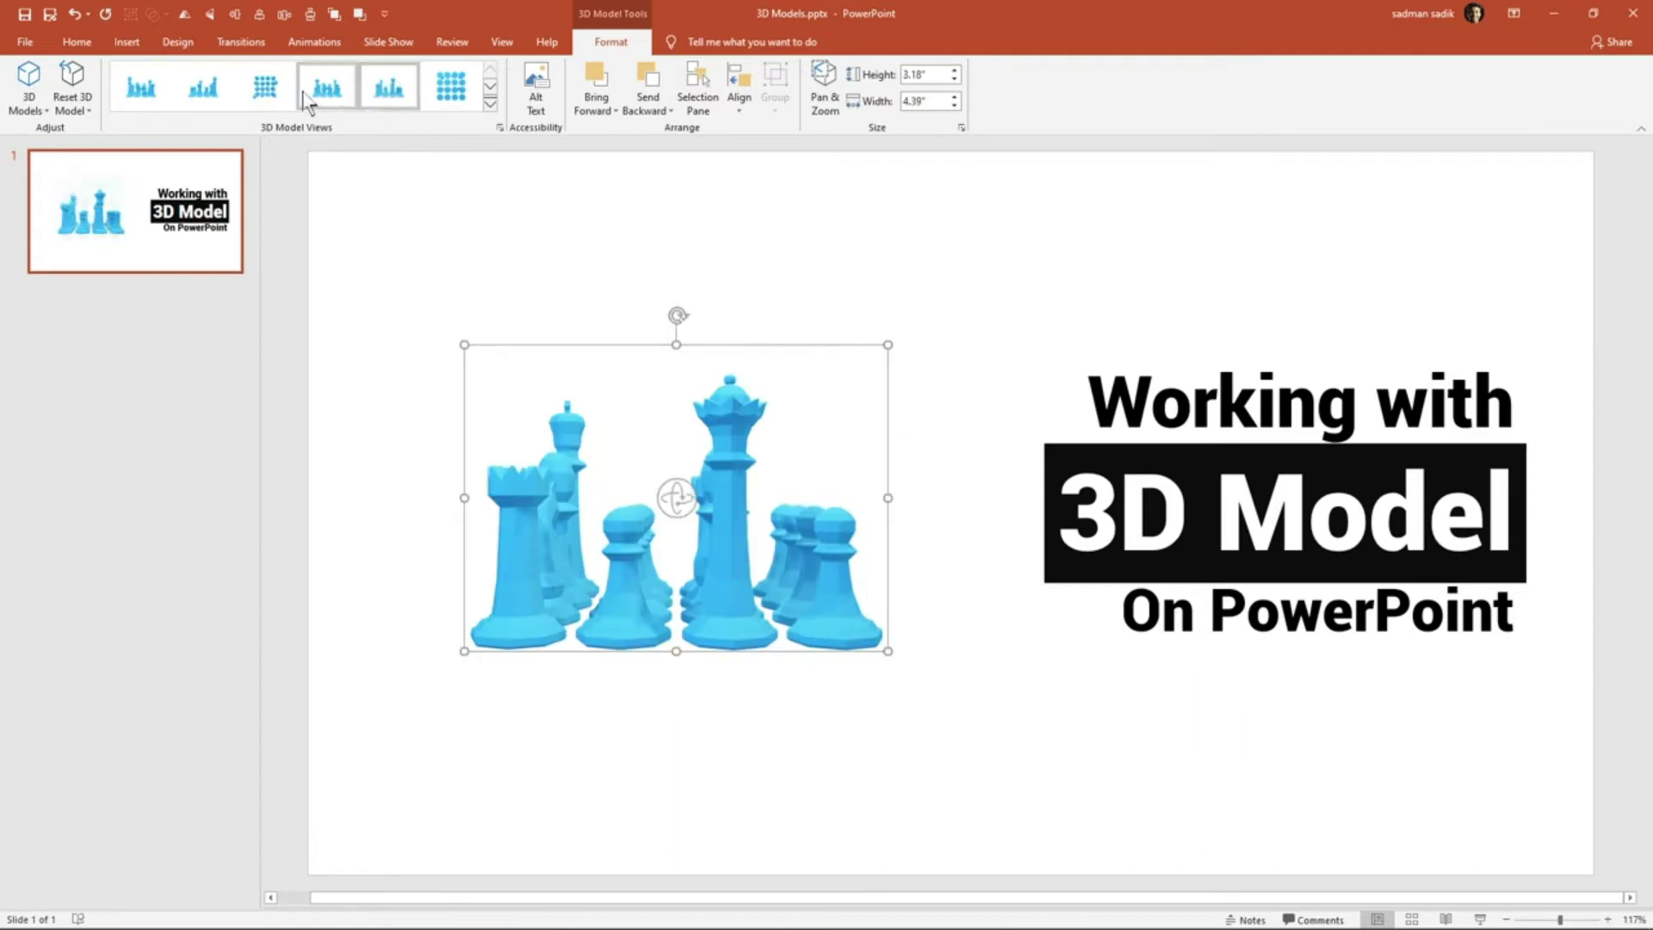
left_click(261, 97)
left_click(155, 93)
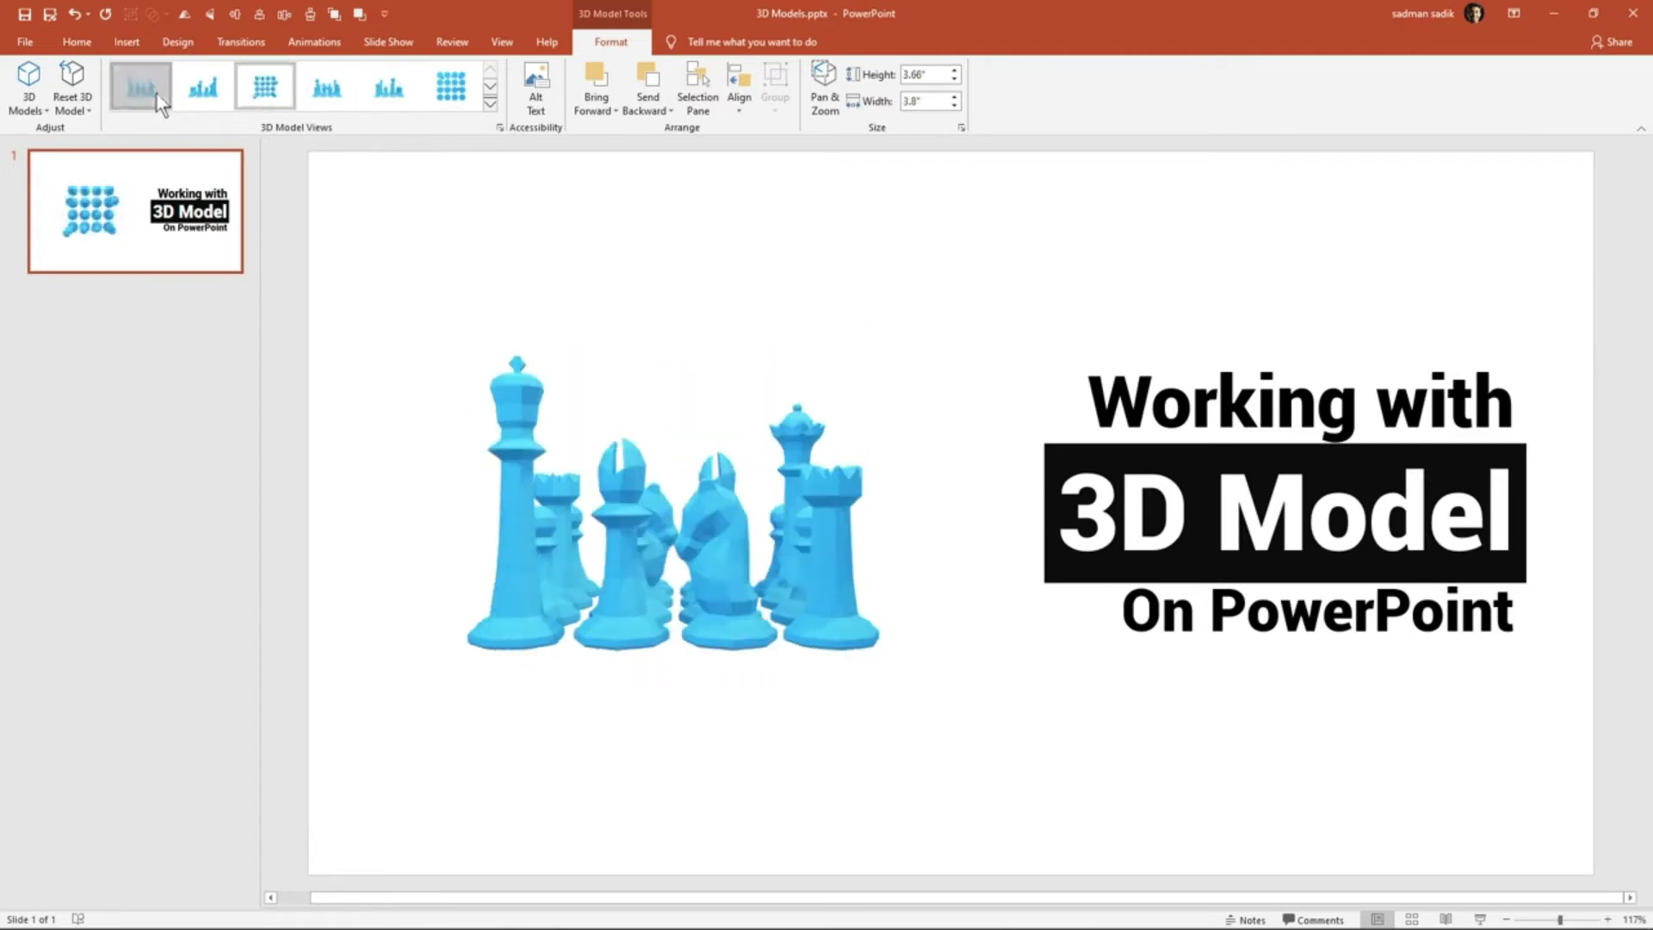
Delete the chess set model from the slide.
left_click(538, 281)
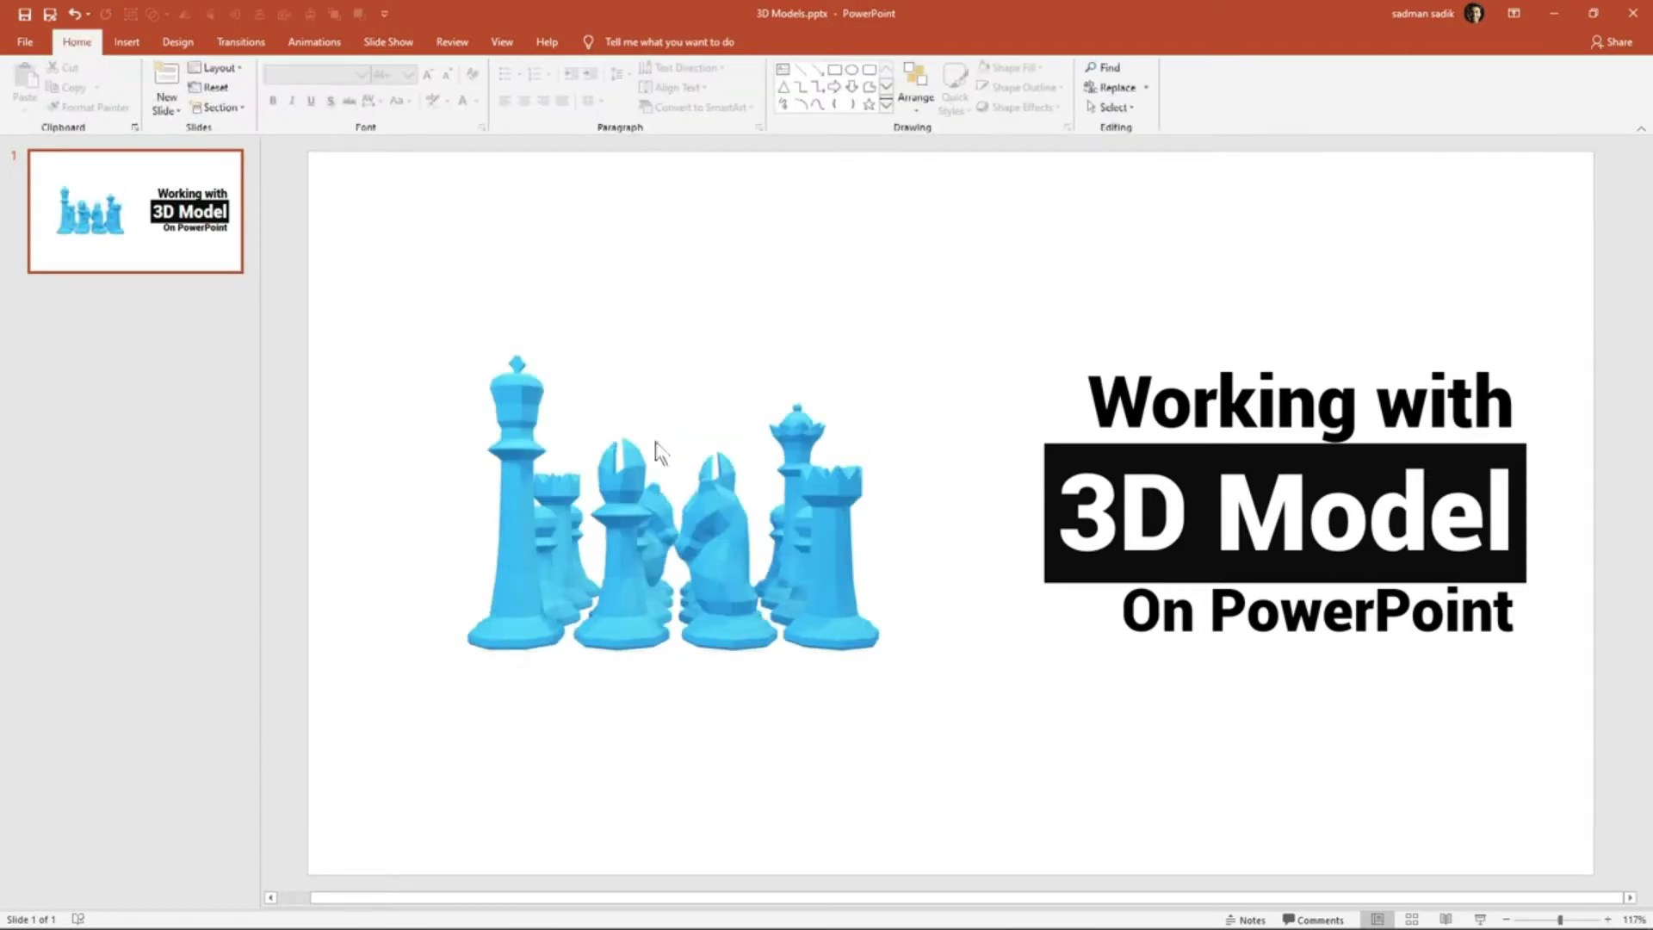
left_click(657, 539)
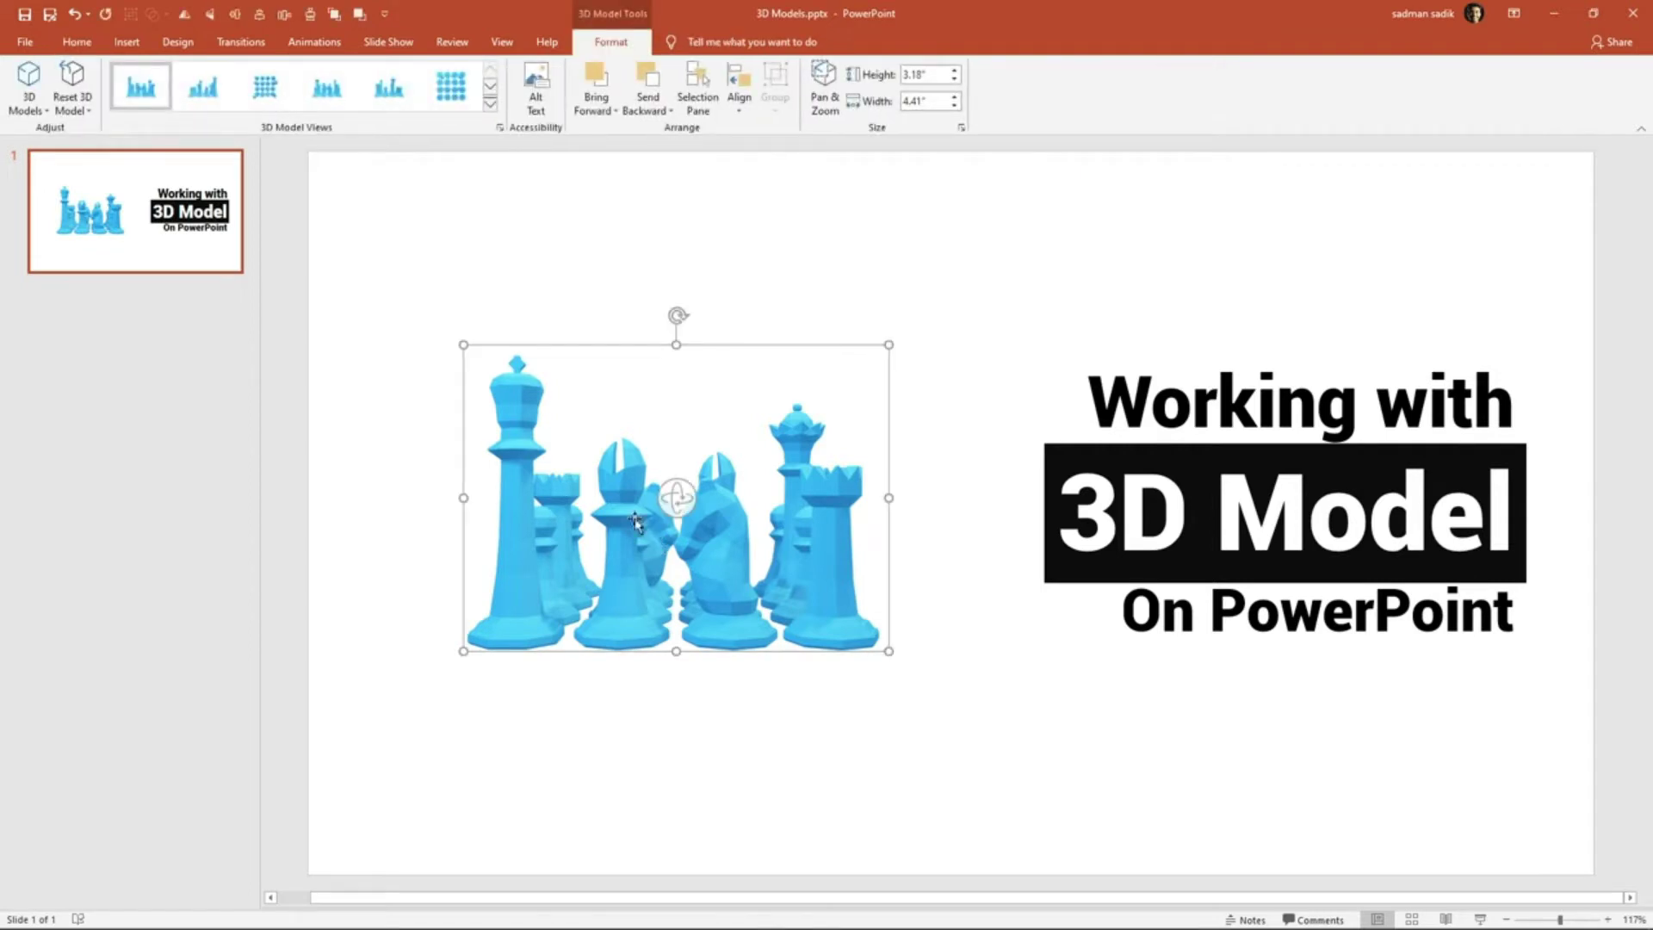
key("Delete")
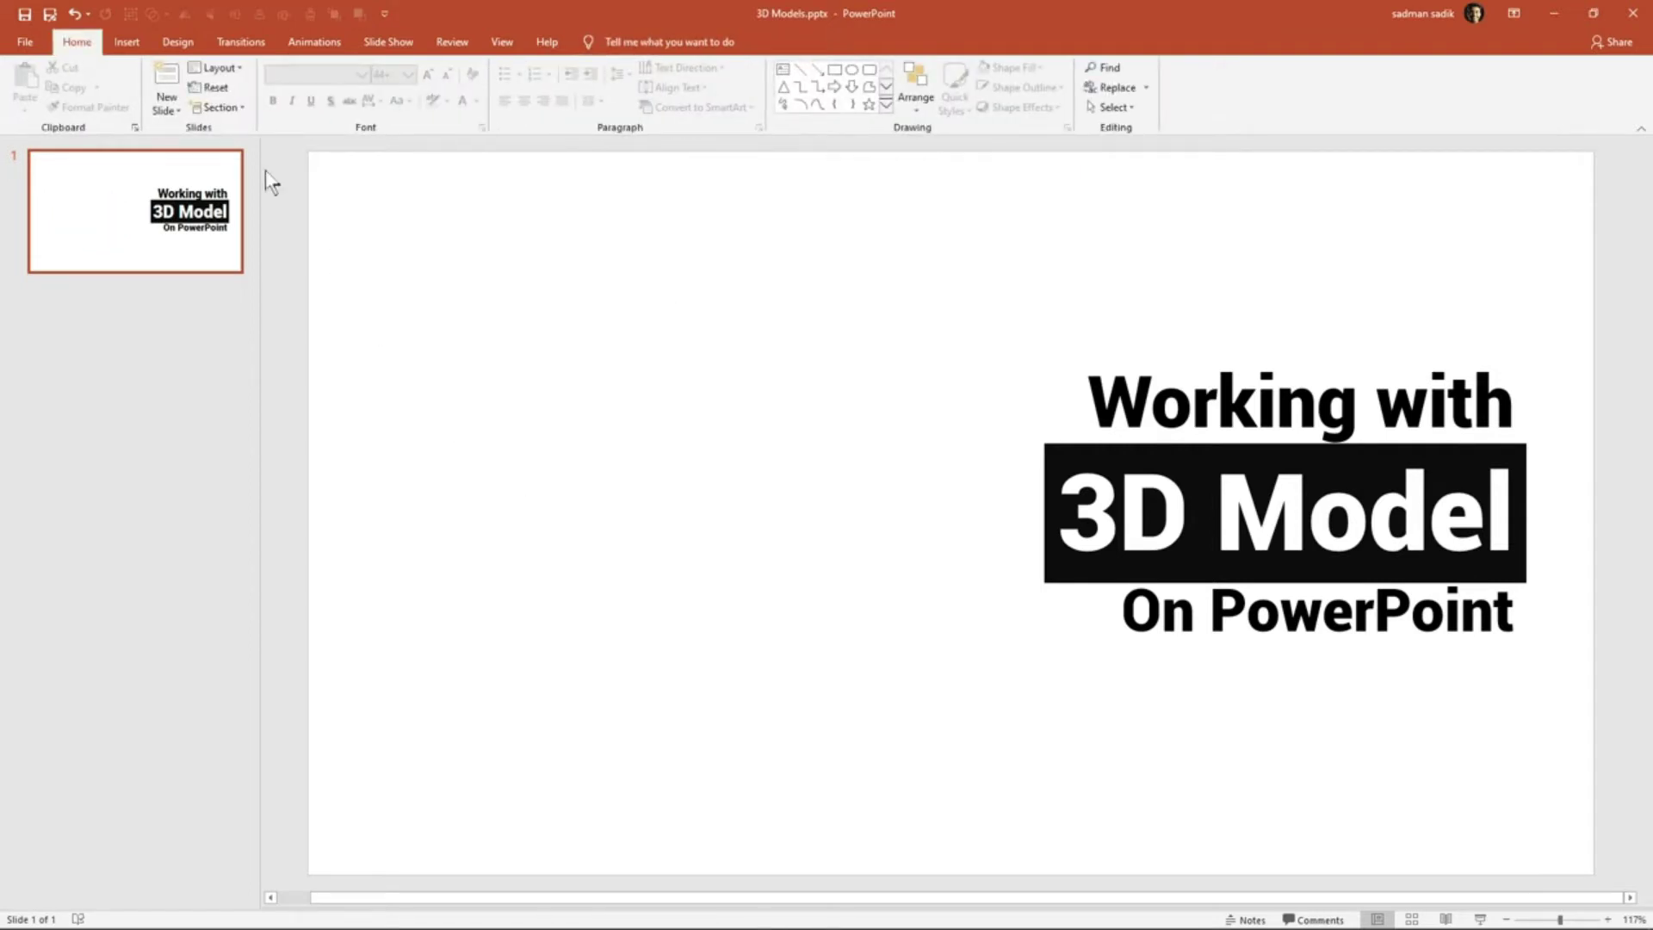
Insert the solar-system model from the Space category of the stock 3D models.
left_click(126, 42)
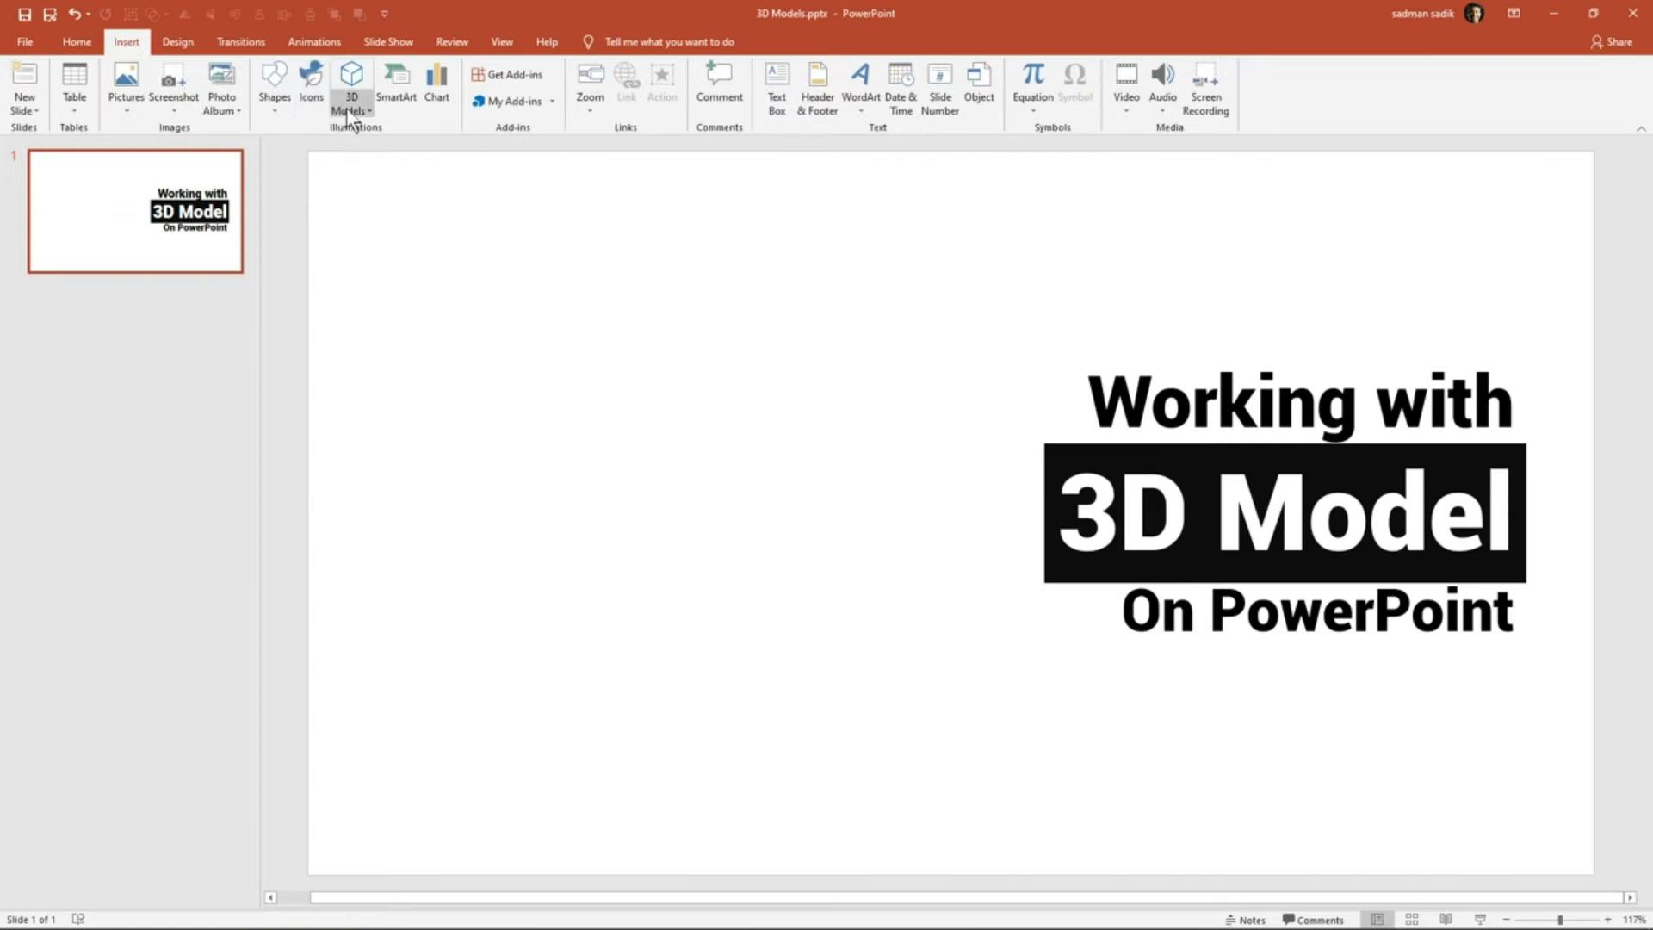
left_click(348, 112)
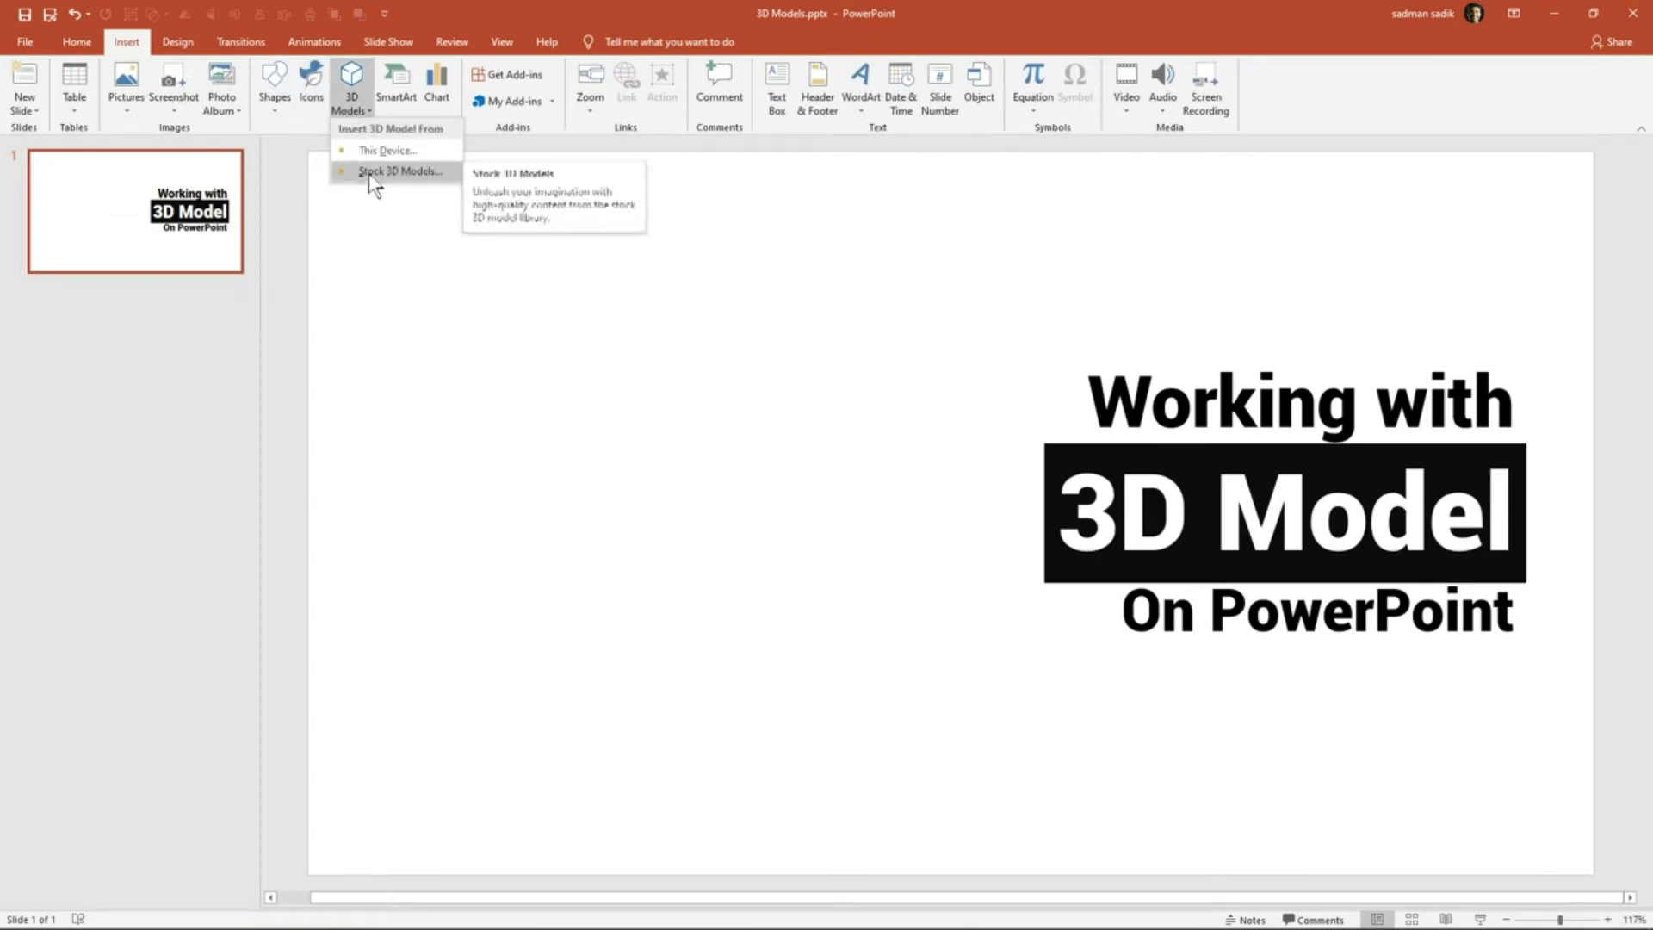
left_click(442, 174)
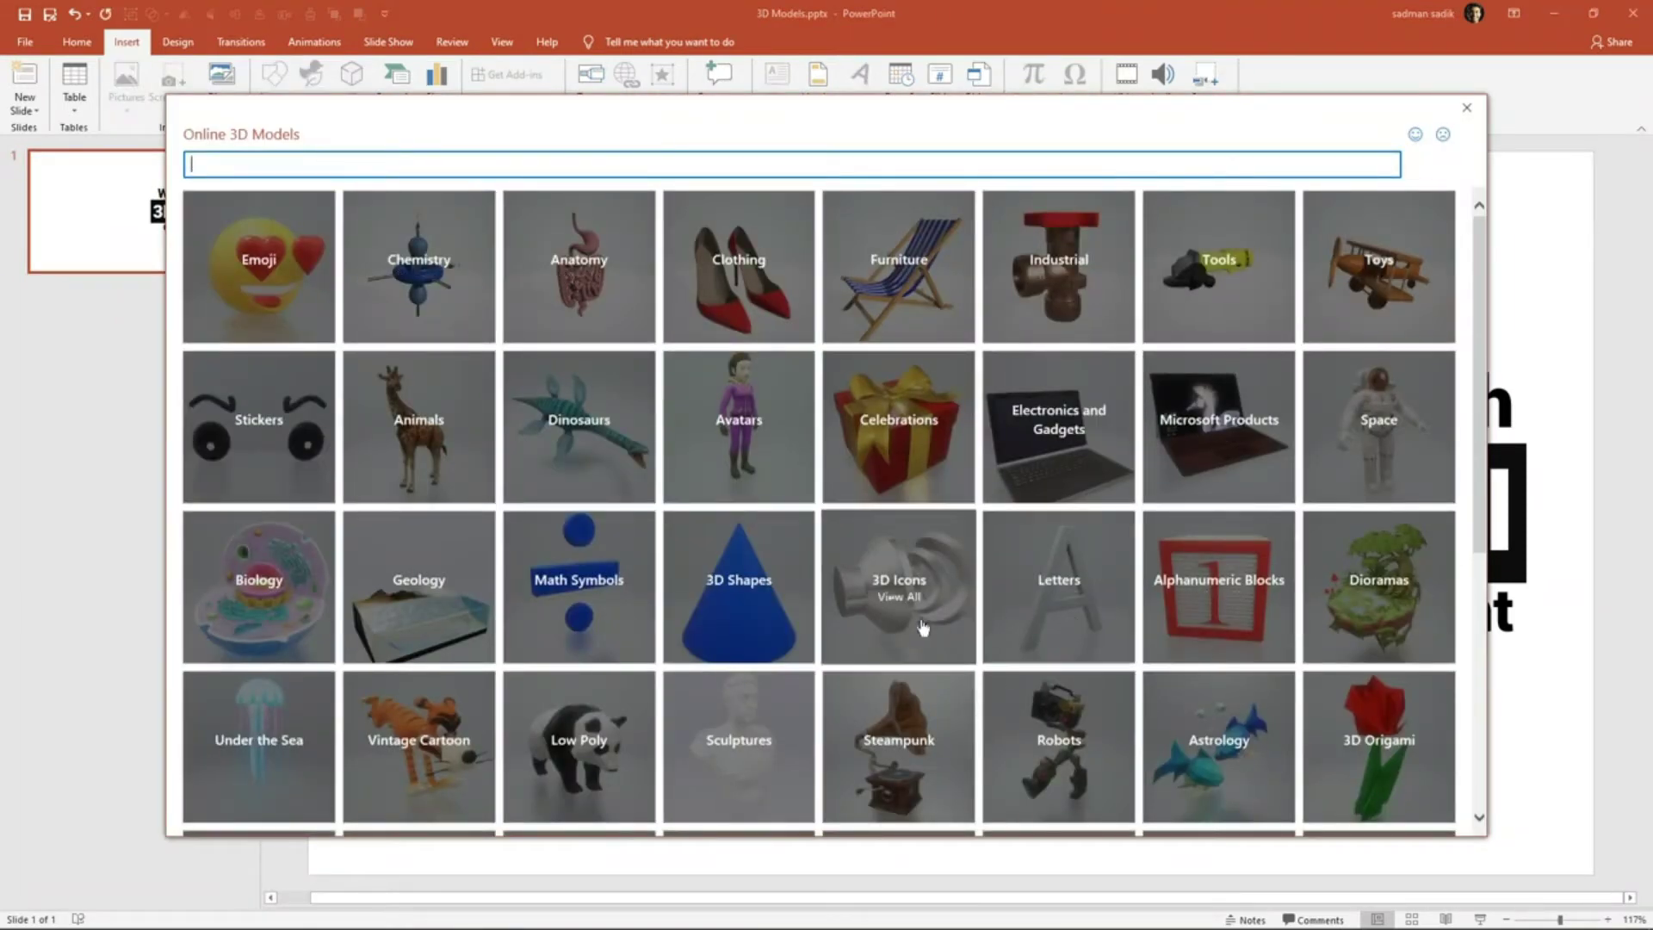
left_click(1409, 478)
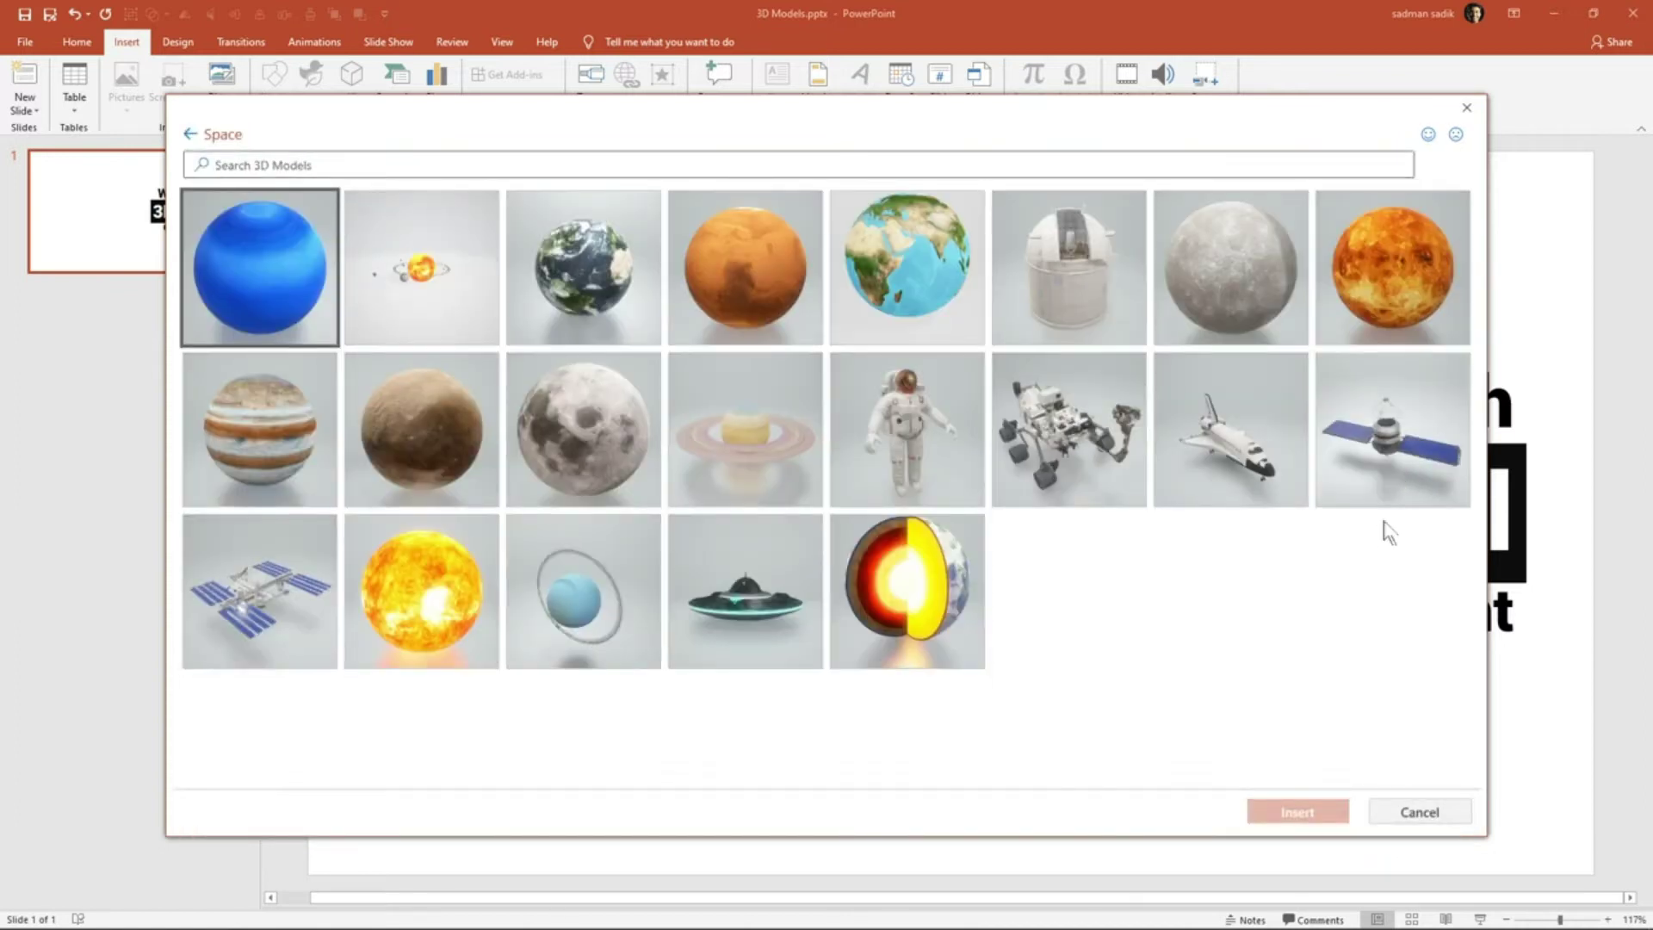
double_click(470, 250)
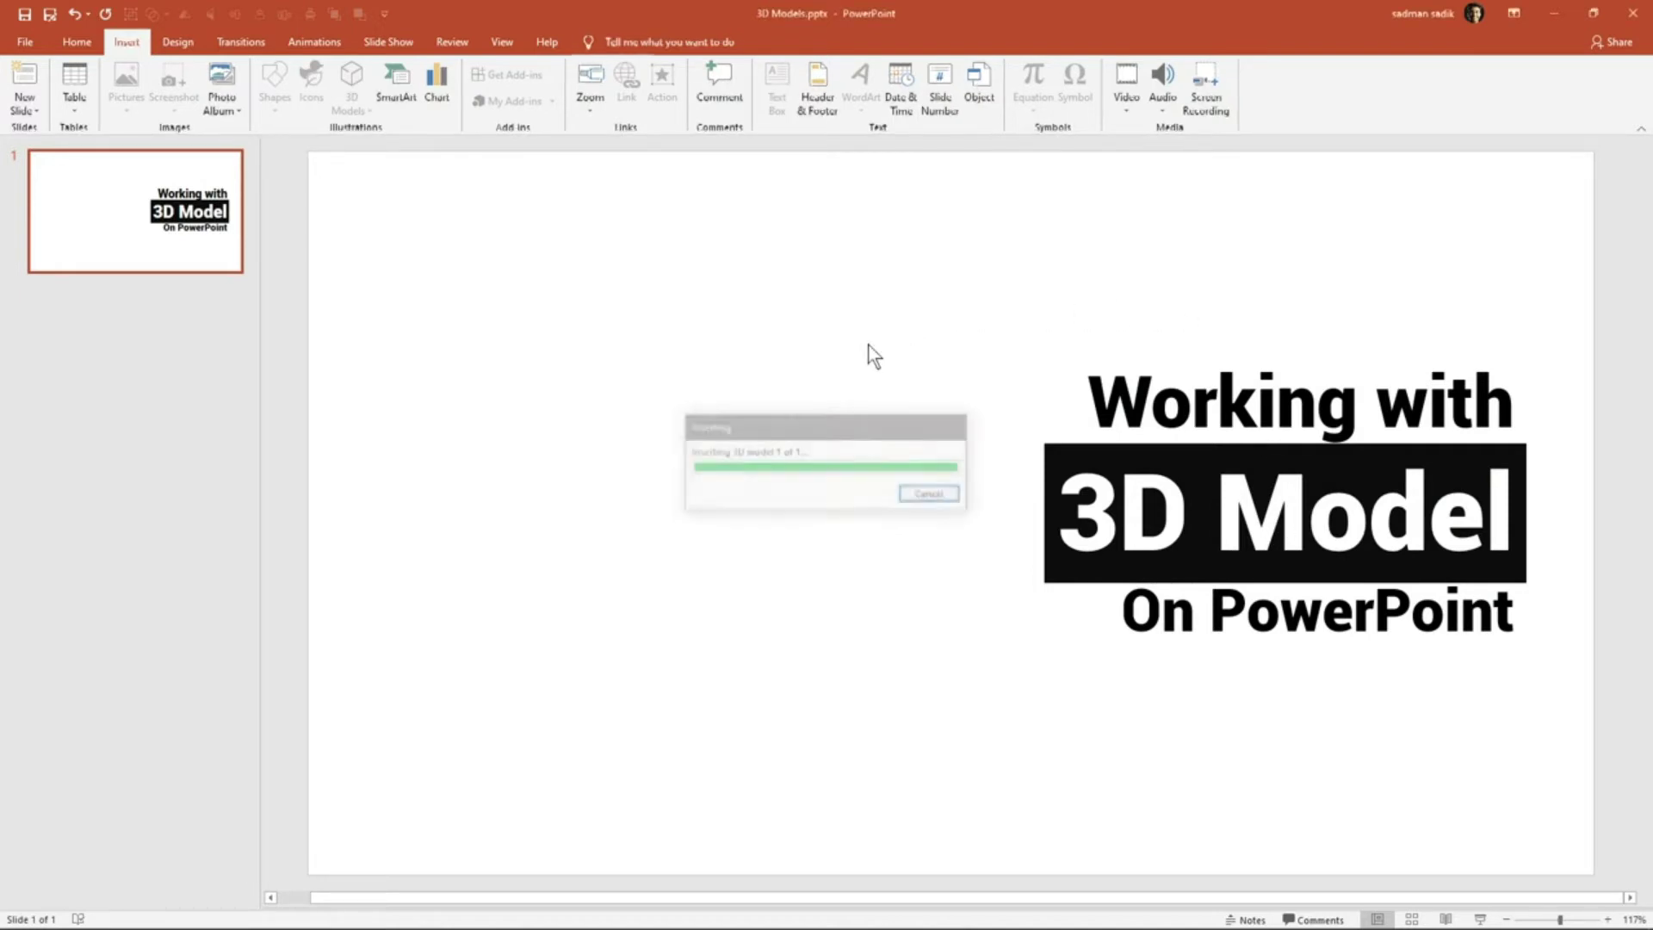
Move the solar-system model to the slide's left-centre and enlarge it from a corner.
left_click_drag(976, 488, 697, 476)
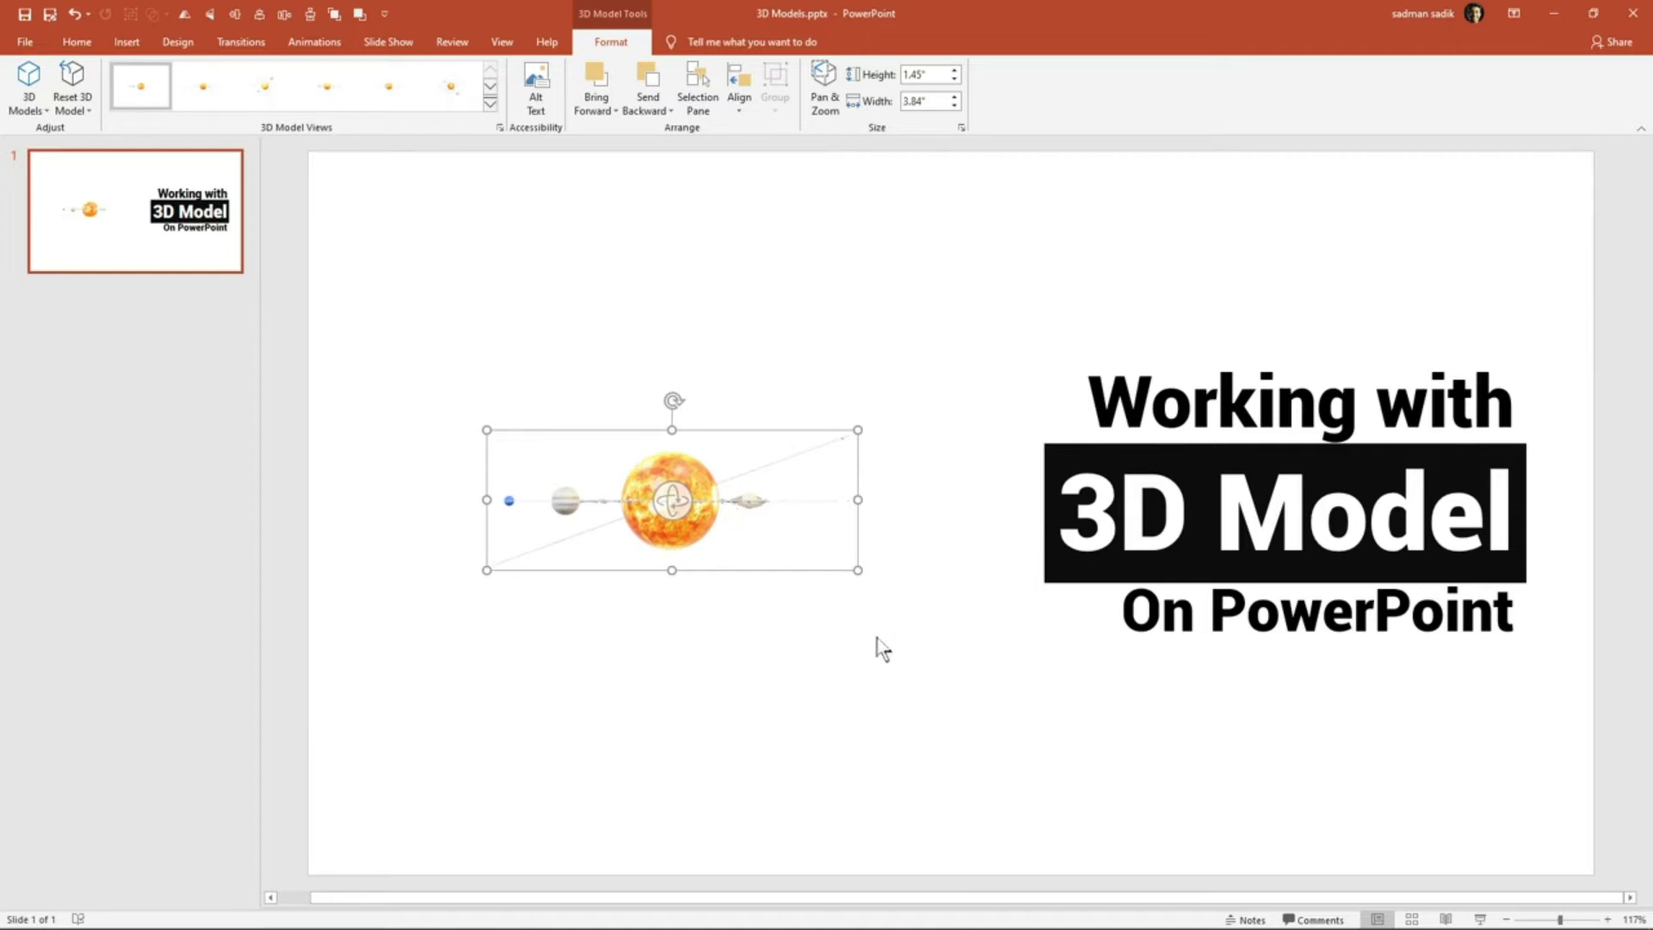
left_click_drag(858, 570, 903, 612)
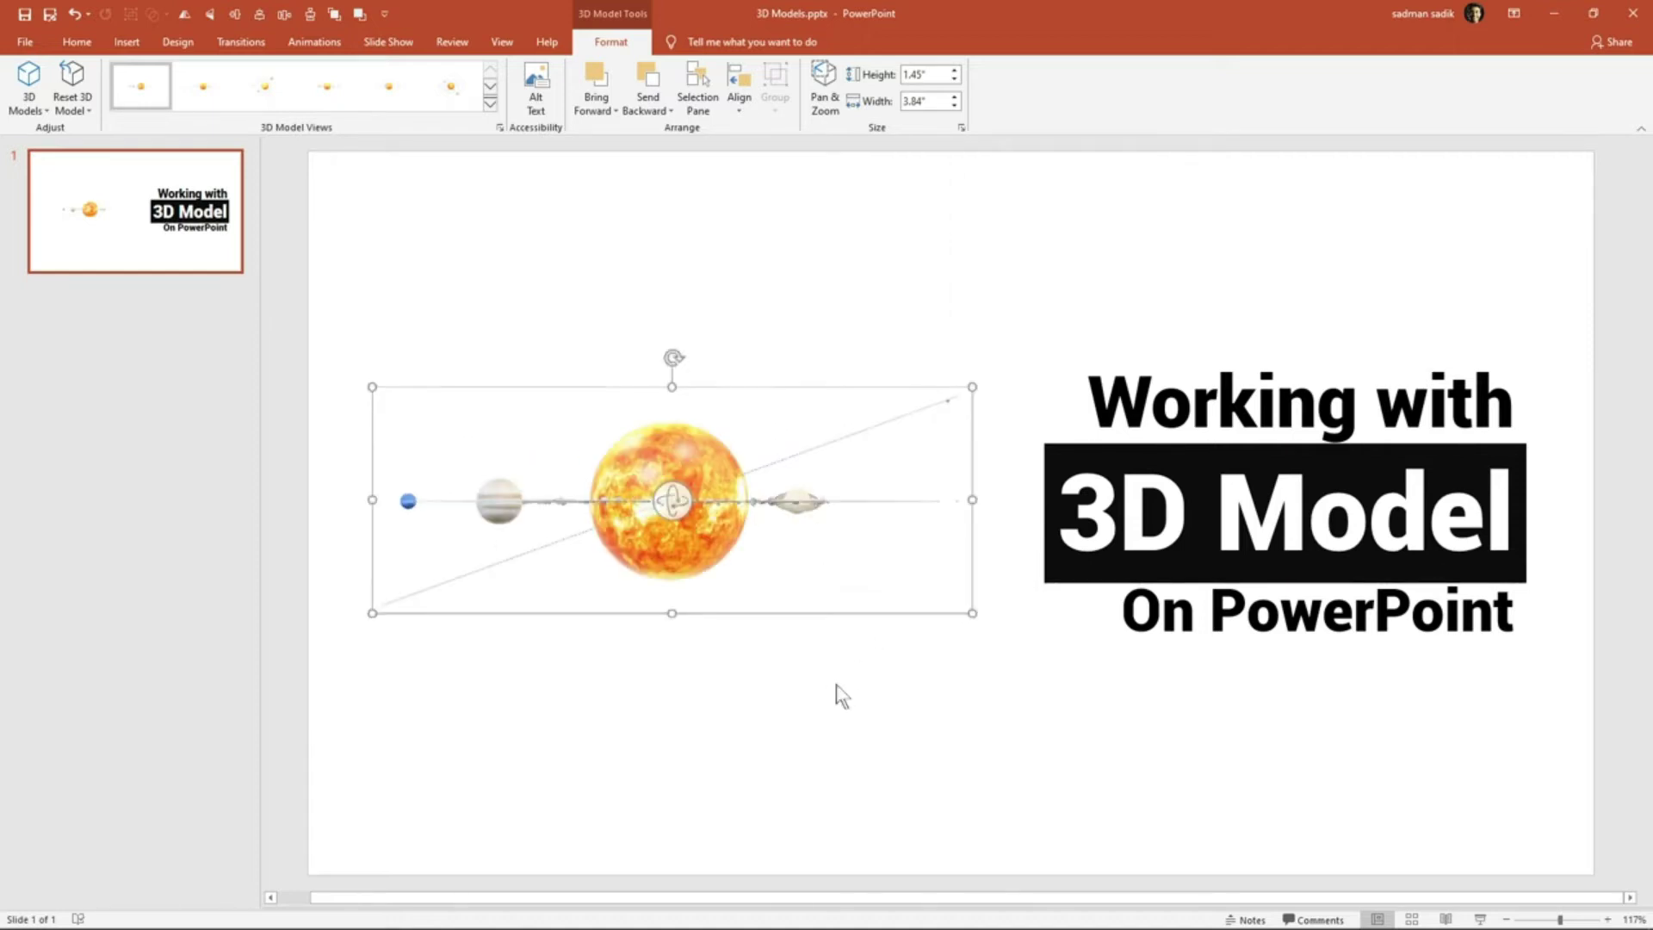
left_click(656, 616)
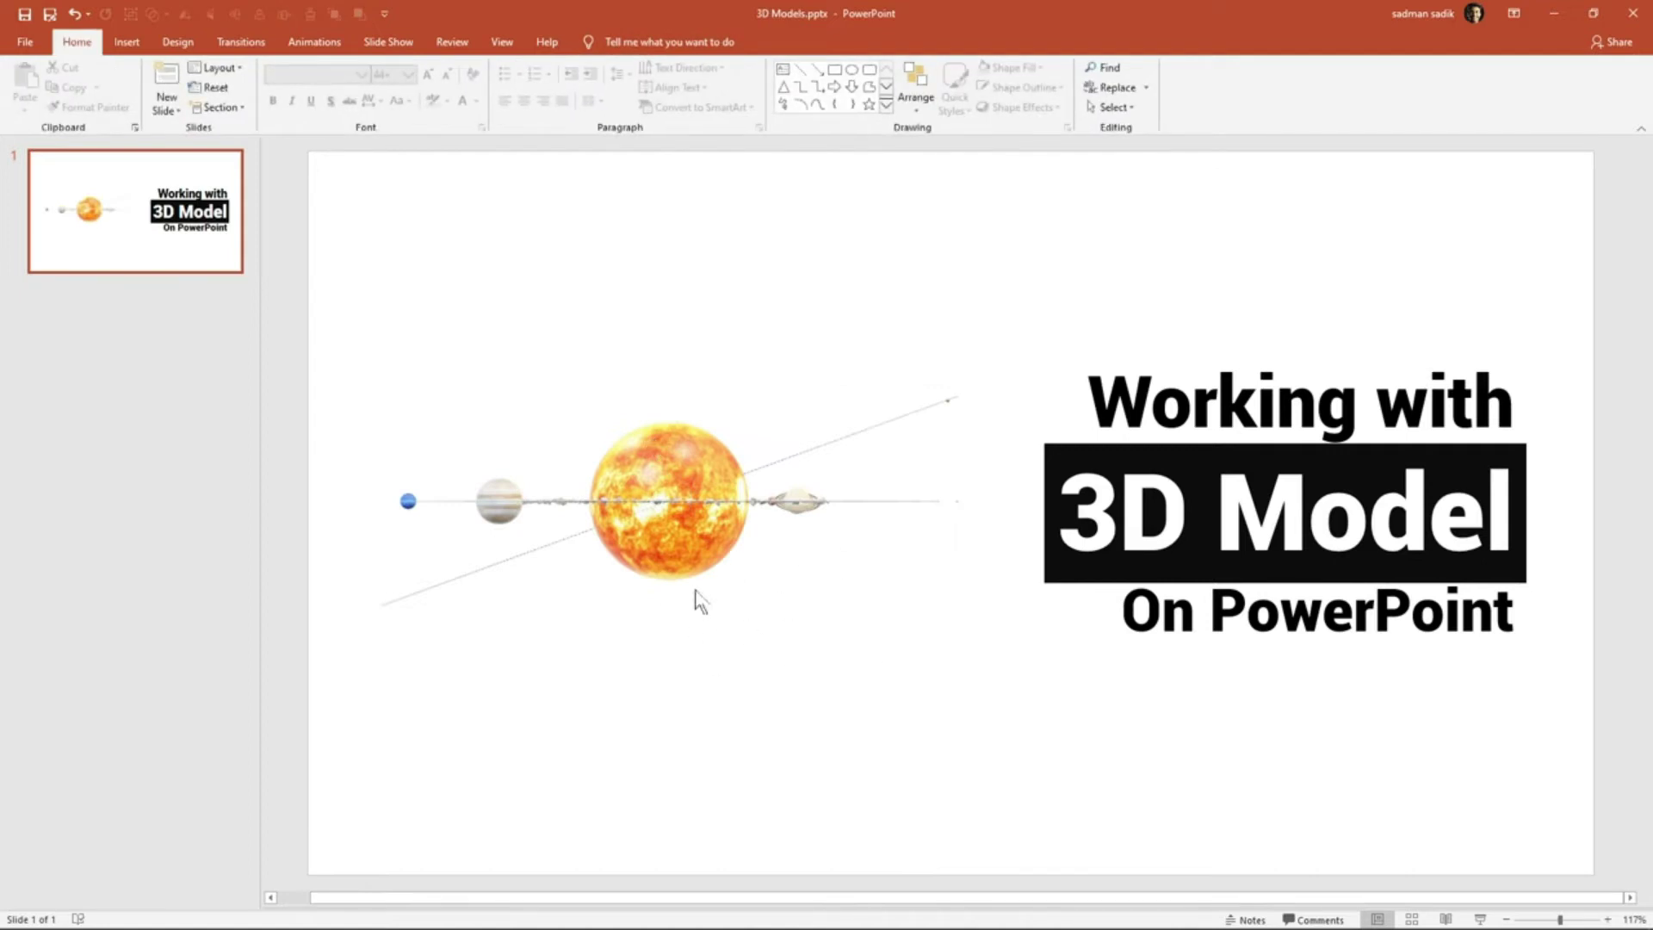
left_click(673, 501)
Tilt the solar system until its orbits face the viewer, then delete the model.
mouse_move(675, 500)
left_mouse_down()
mouse_move(673, 748)
mouse_move(613, 758)
mouse_move(509, 583)
mouse_move(454, 660)
mouse_move(490, 716)
left_mouse_up()
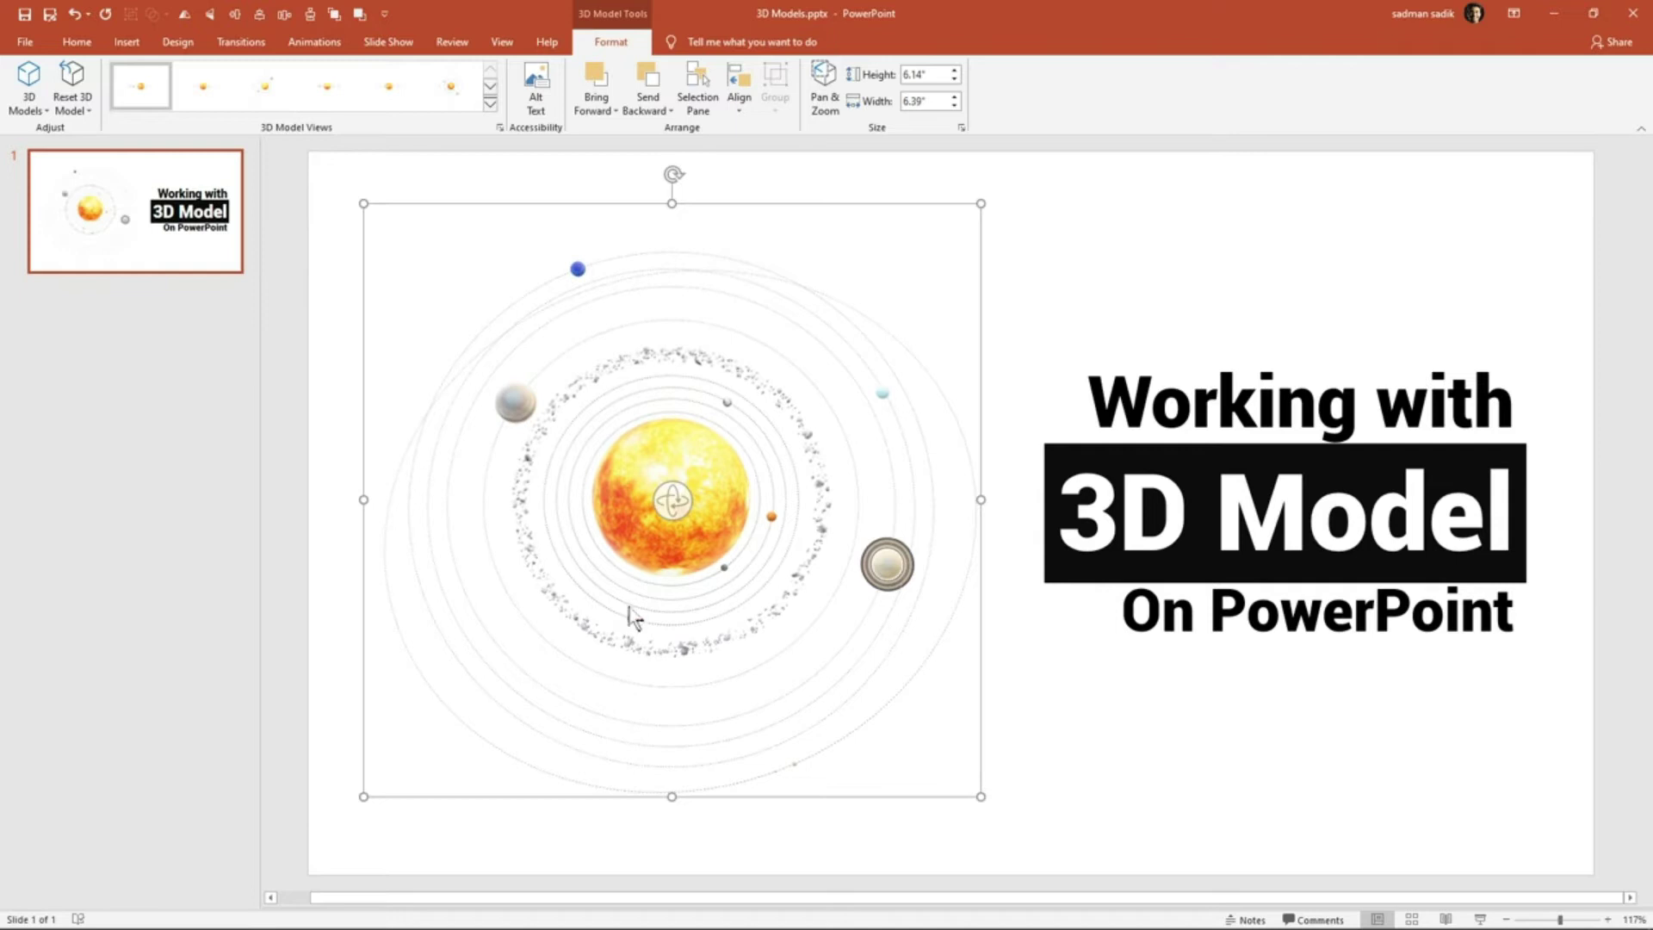
mouse_move(673, 499)
left_mouse_down()
mouse_move(737, 276)
mouse_move(693, 558)
mouse_move(728, 419)
left_mouse_up()
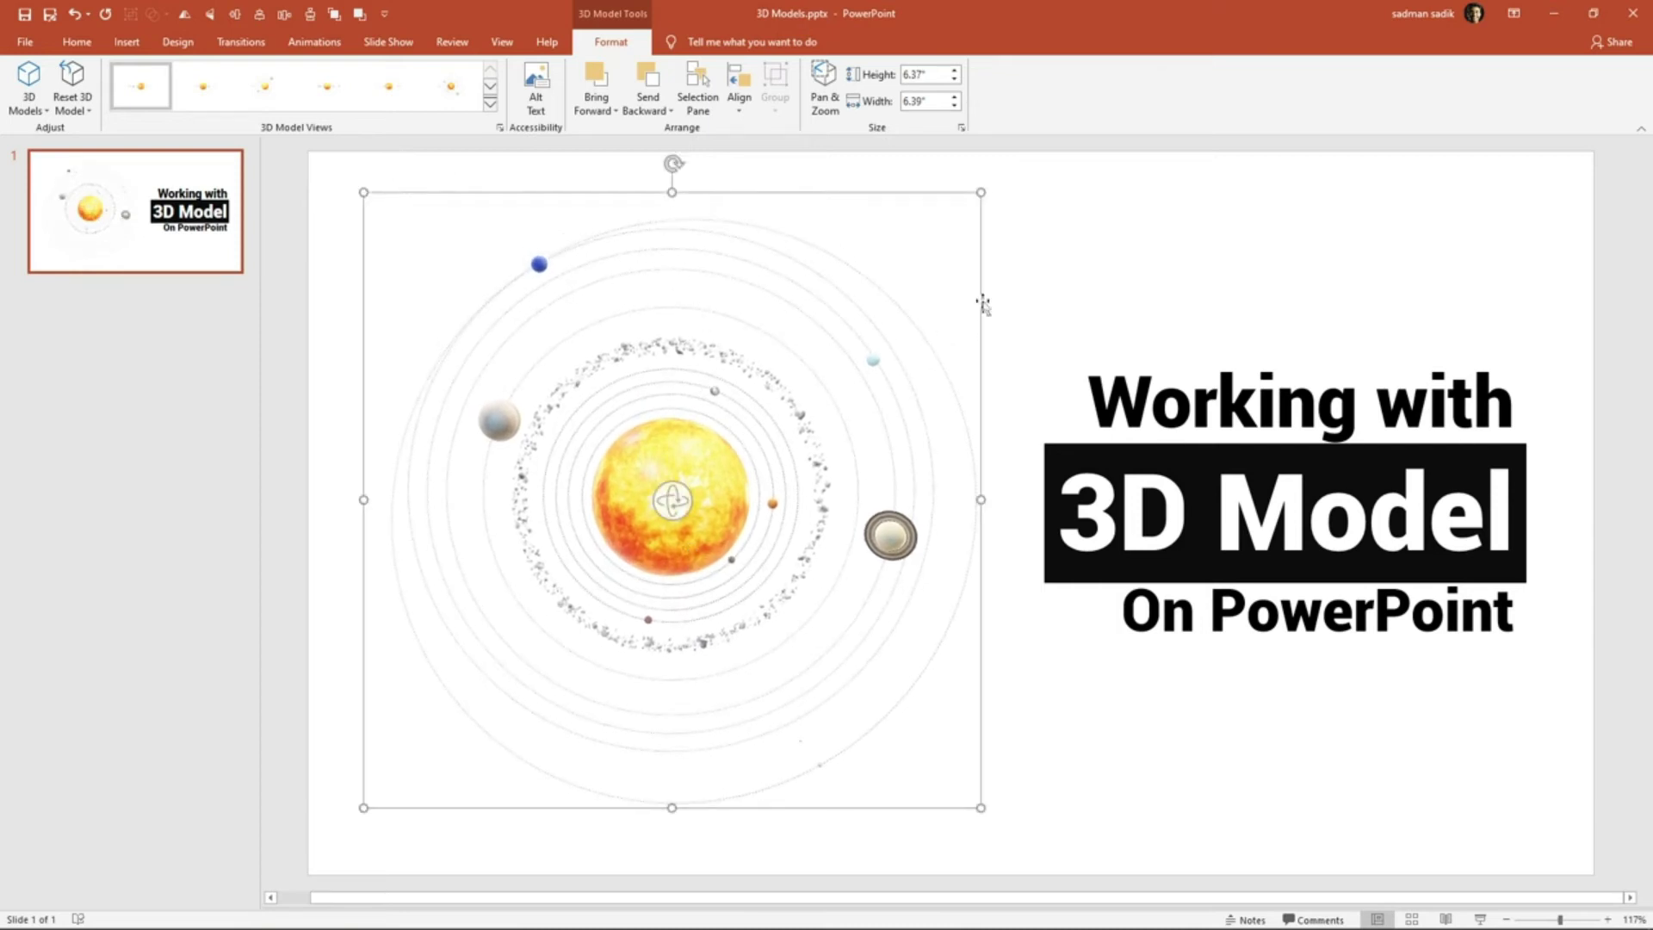
left_click(1032, 295)
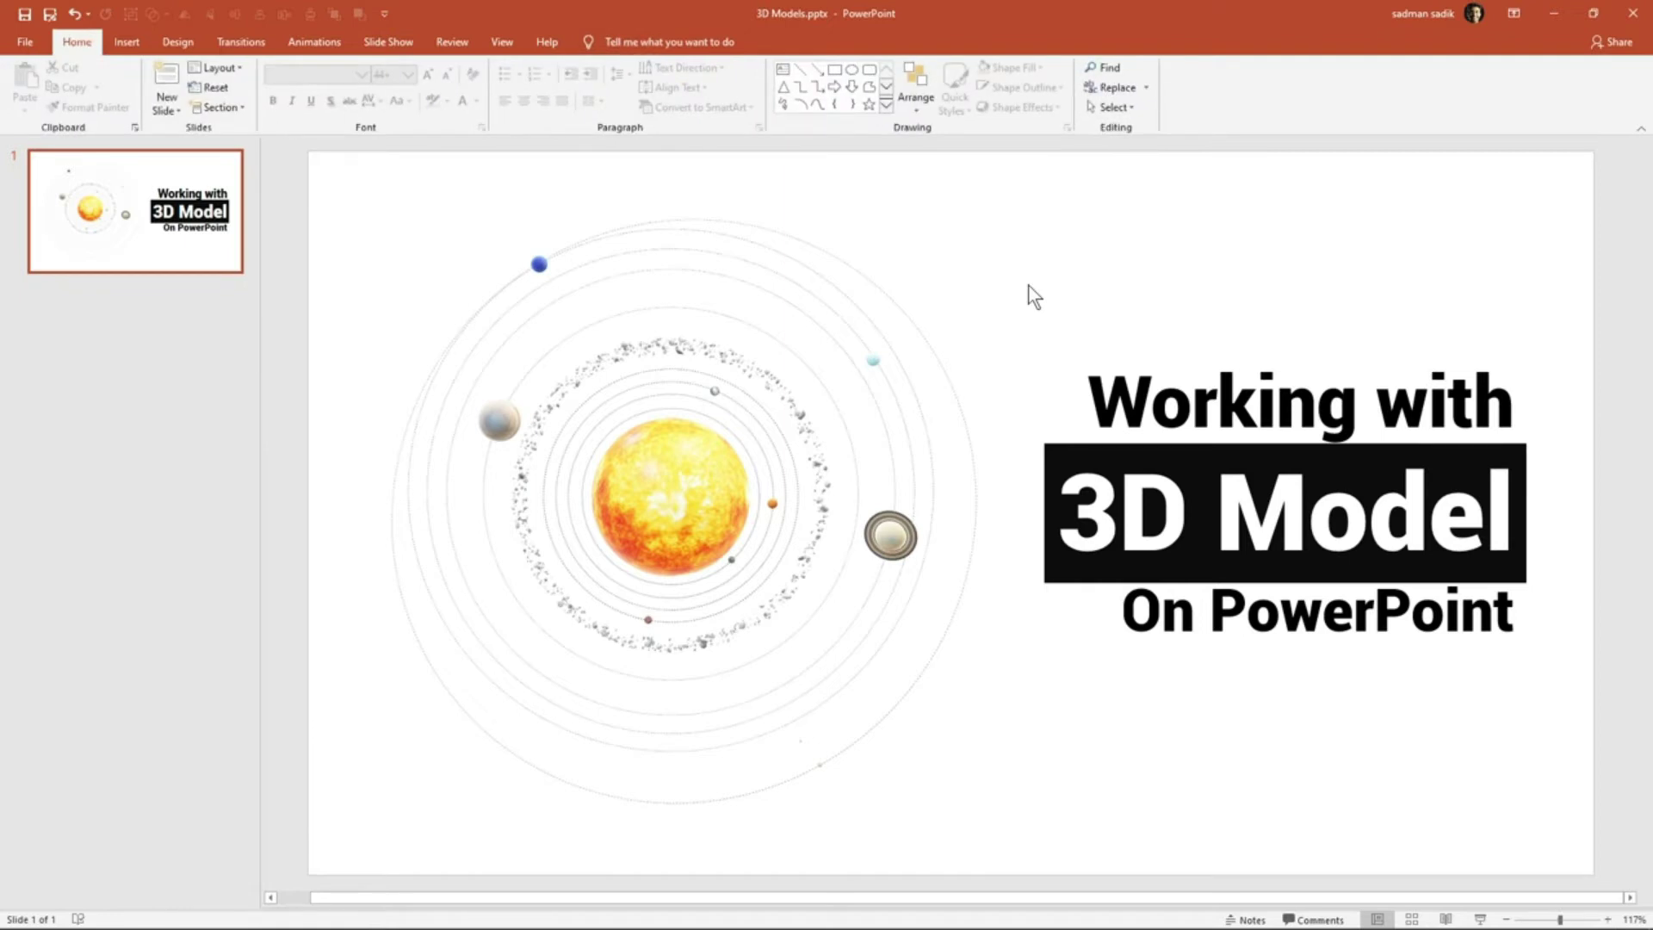
left_click(685, 418)
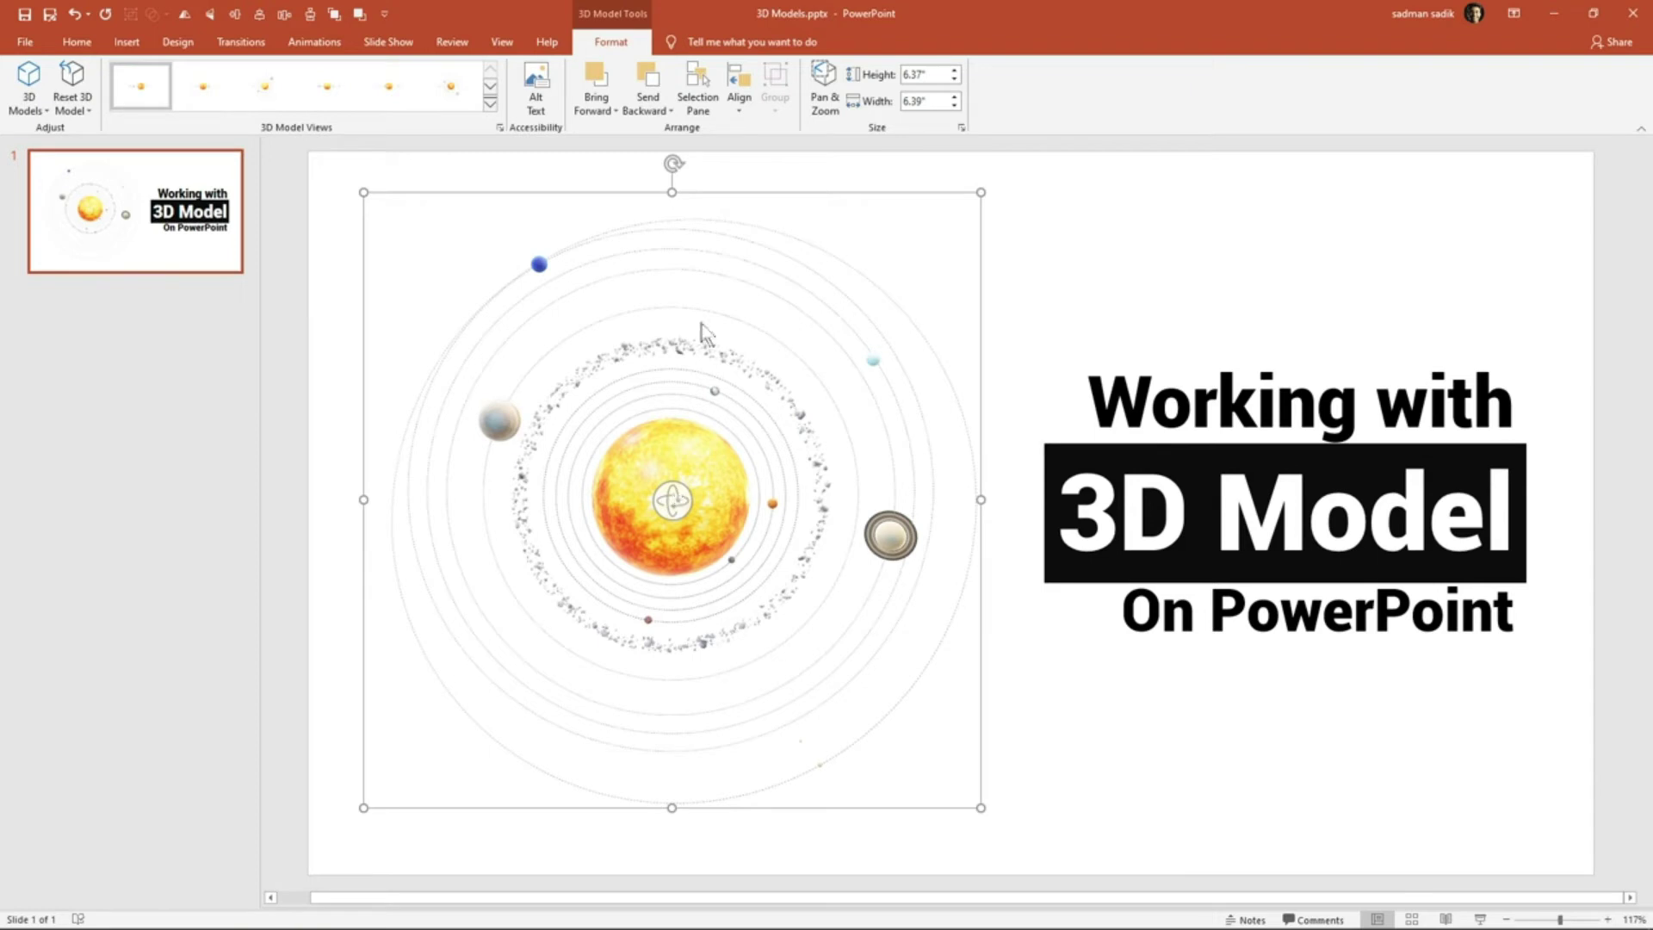
key("Delete")
Search the online 3D model sources for a skeleton model.
left_click(120, 42)
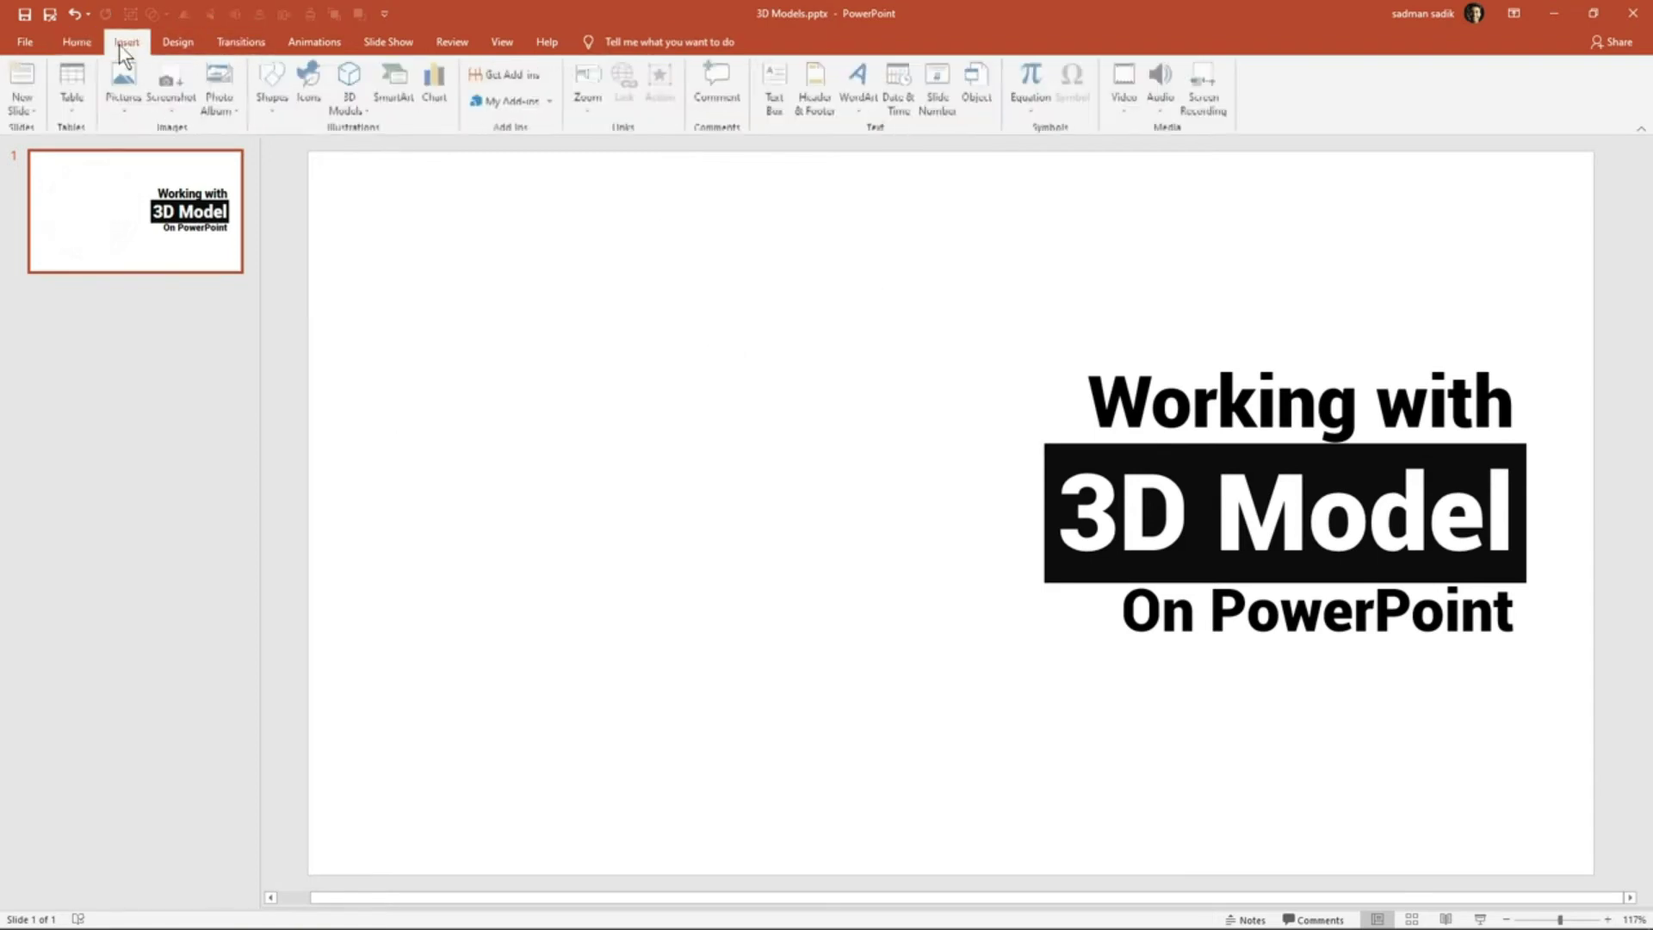
left_click(332, 101)
left_click(379, 163)
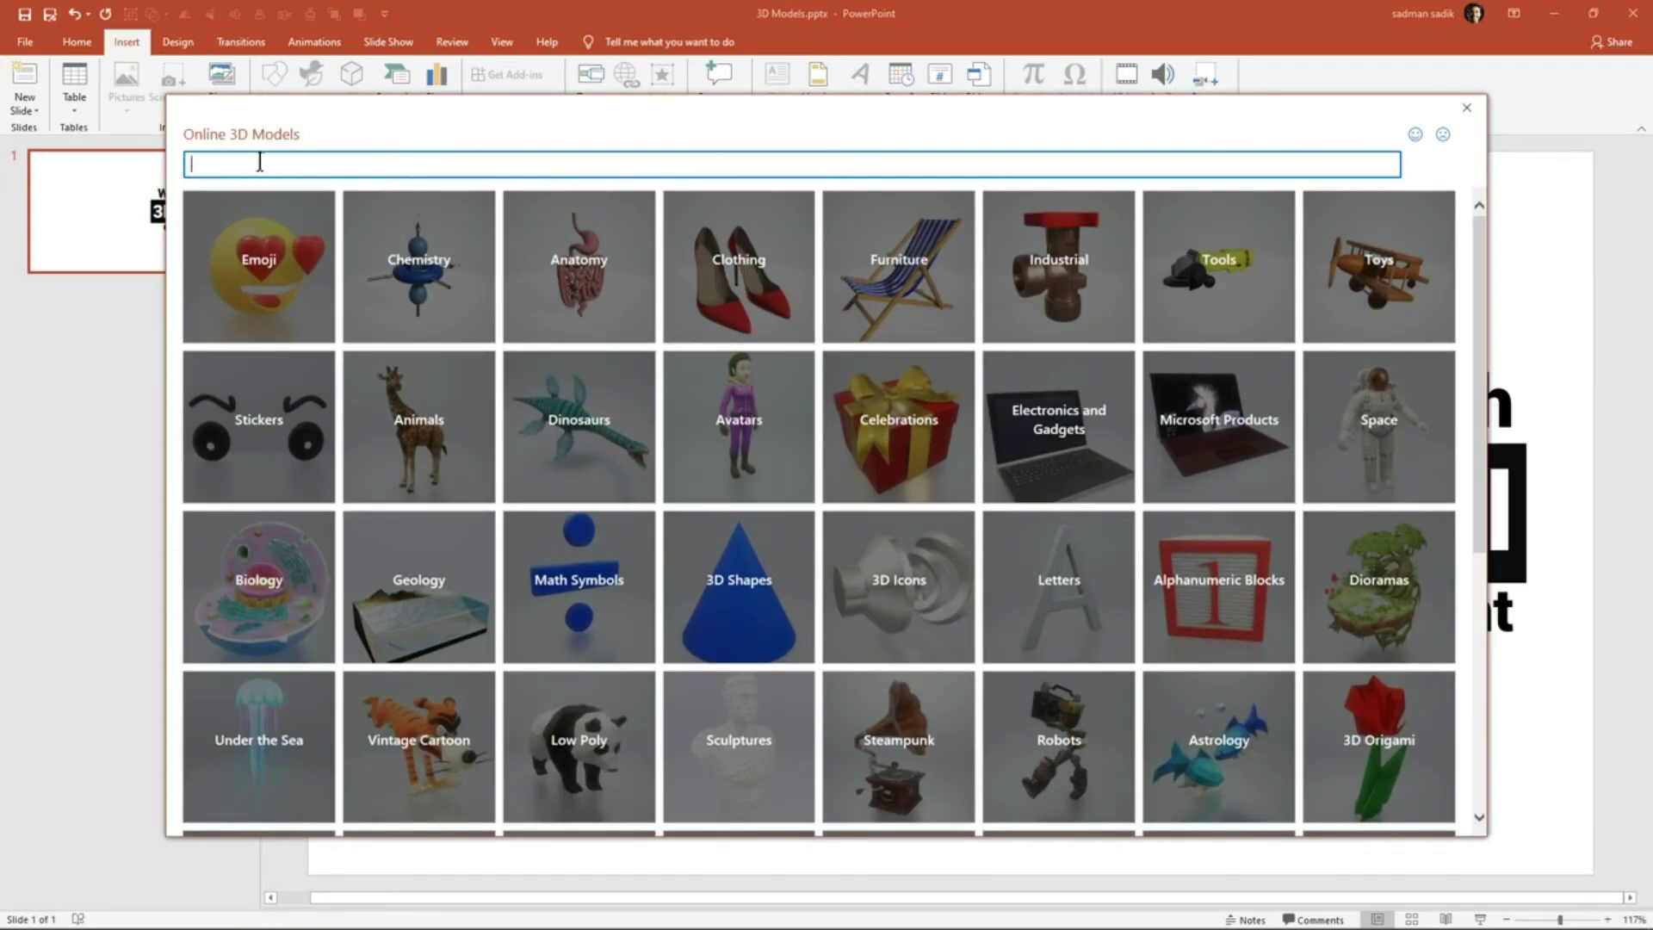
type("skeleton")
key("Return")
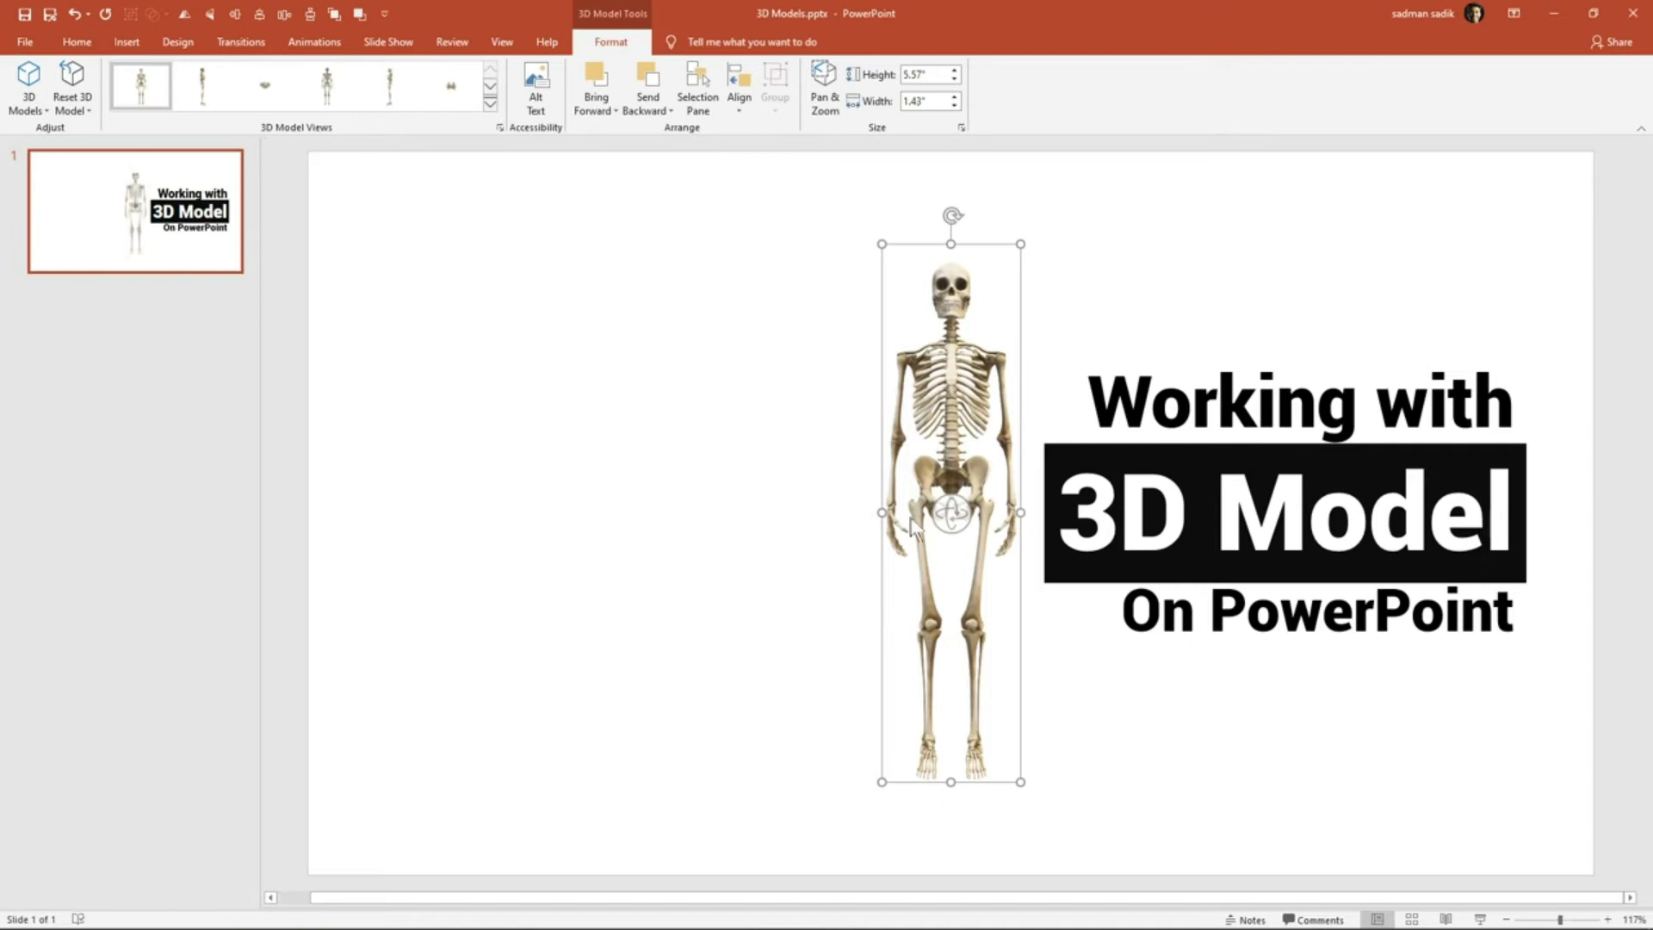
Move the skeleton toward the slide's left, undoing a trial corner enlargement.
left_click(680, 474)
mouse_move(973, 524)
left_mouse_down()
mouse_move(648, 523)
mouse_move(534, 543)
left_mouse_up()
left_click_drag(686, 783, 1082, 771)
left_click_drag(854, 427, 642, 426)
key("ctrl+z")
key("ctrl+z")
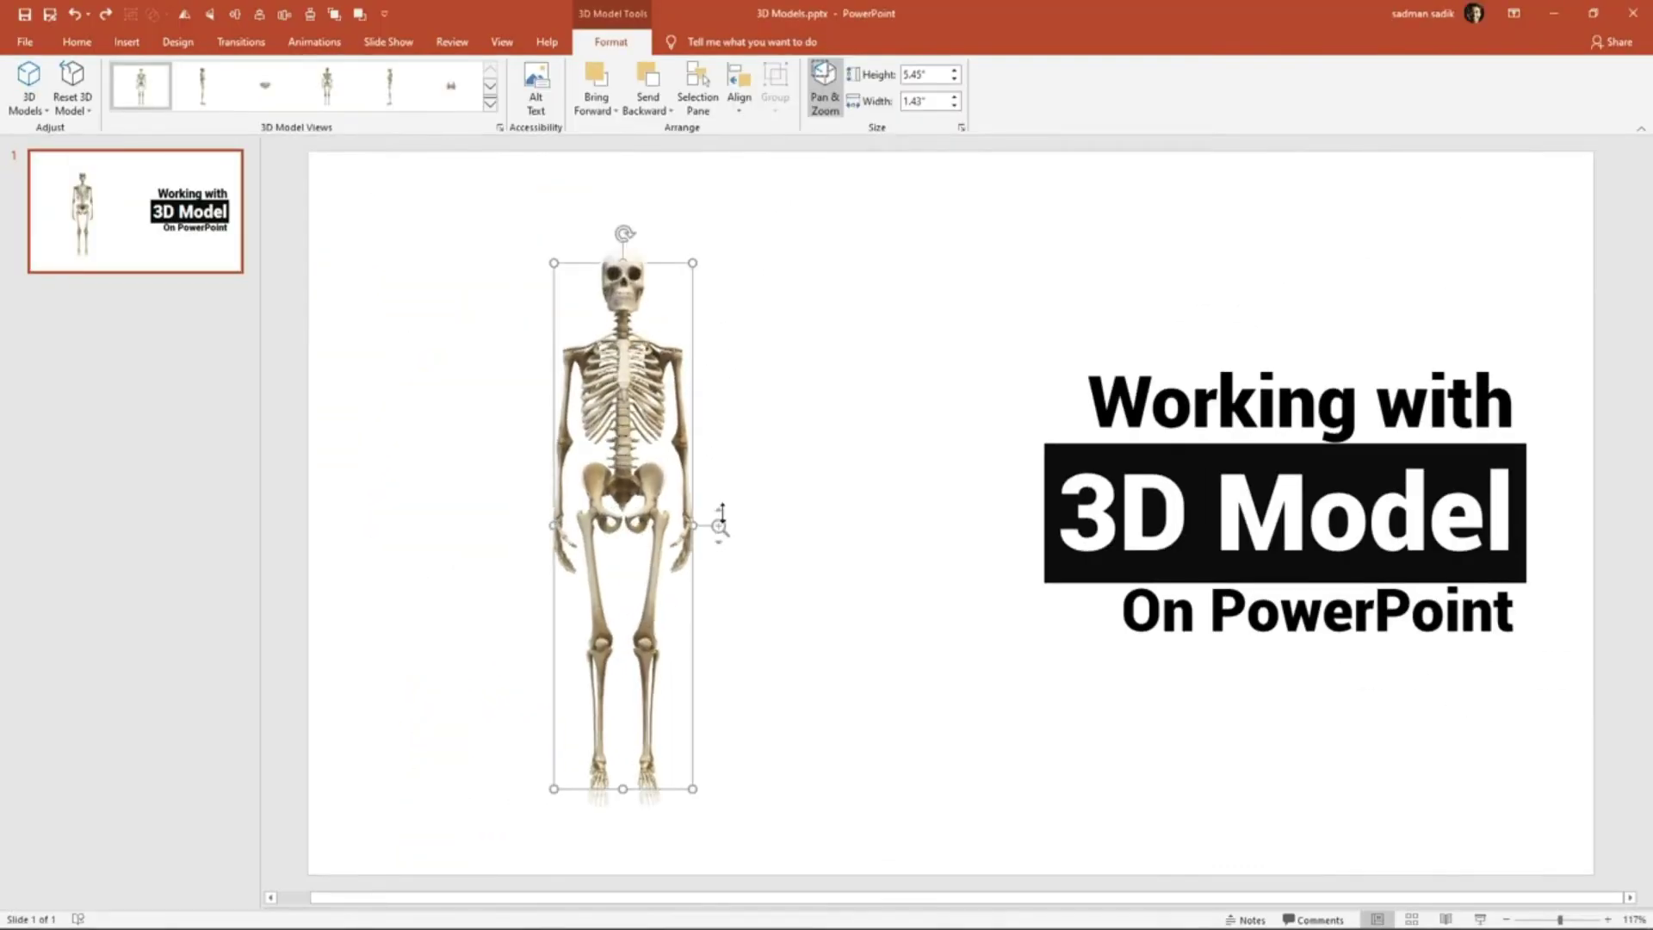
Zoom and pan the skeleton within its frame to show the torso and hands.
mouse_move(722, 513)
left_mouse_down()
mouse_move(722, 464)
mouse_move(724, 582)
mouse_move(726, 379)
mouse_move(639, 706)
left_mouse_up()
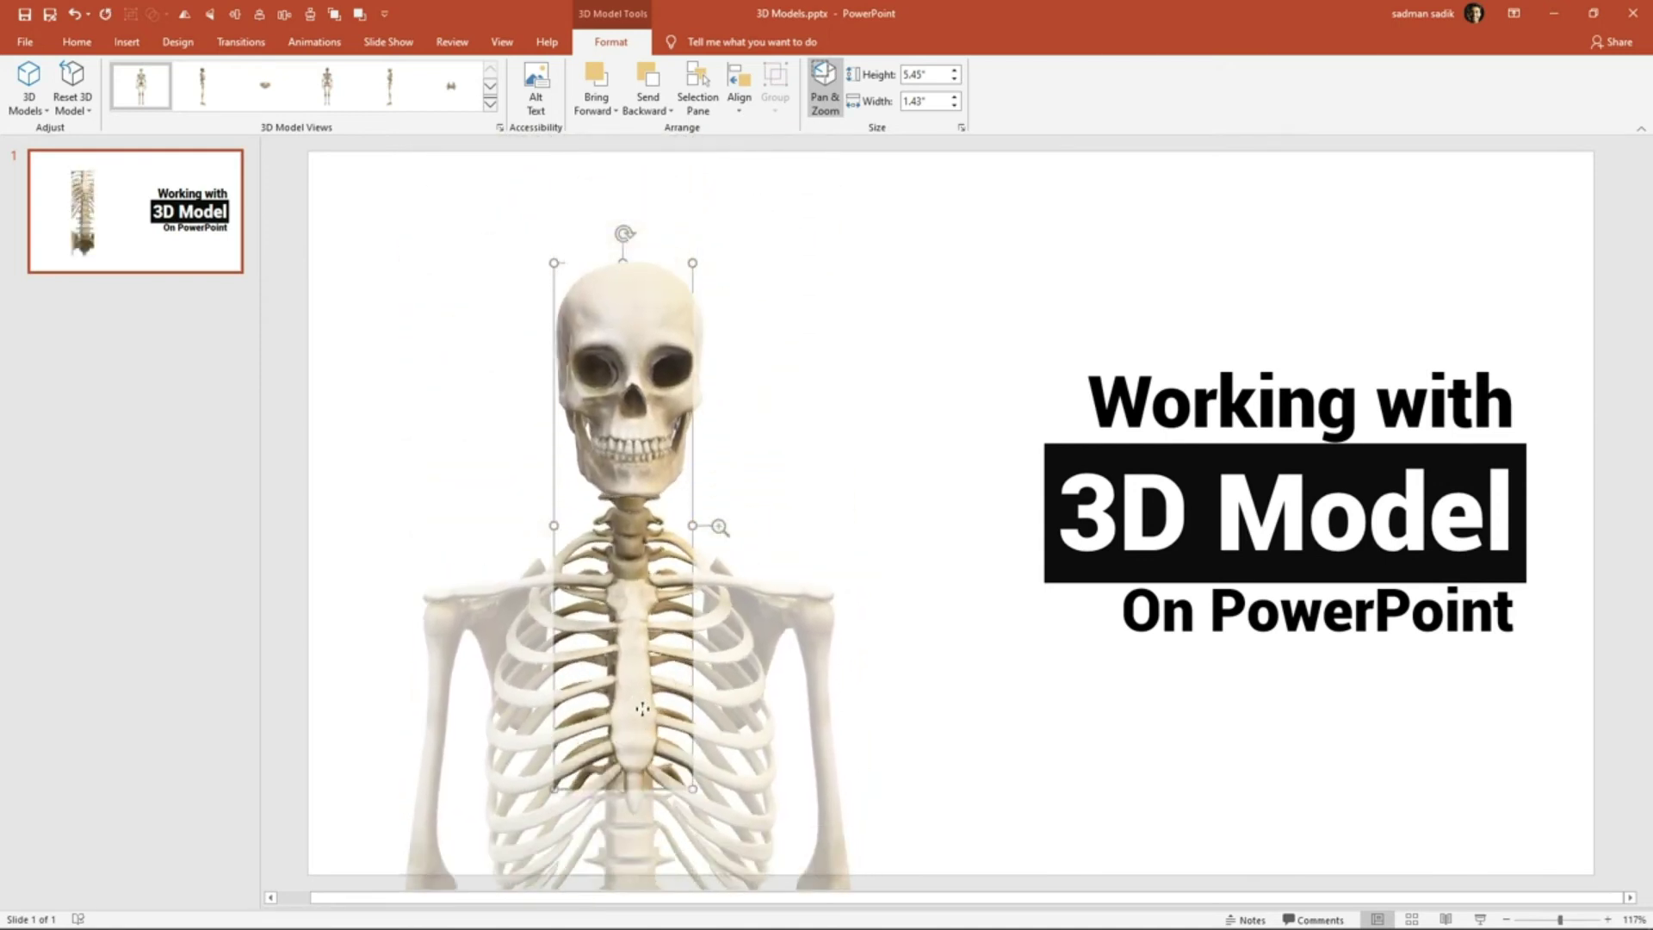
left_click_drag(638, 706, 823, 513)
left_click_drag(719, 527, 716, 561)
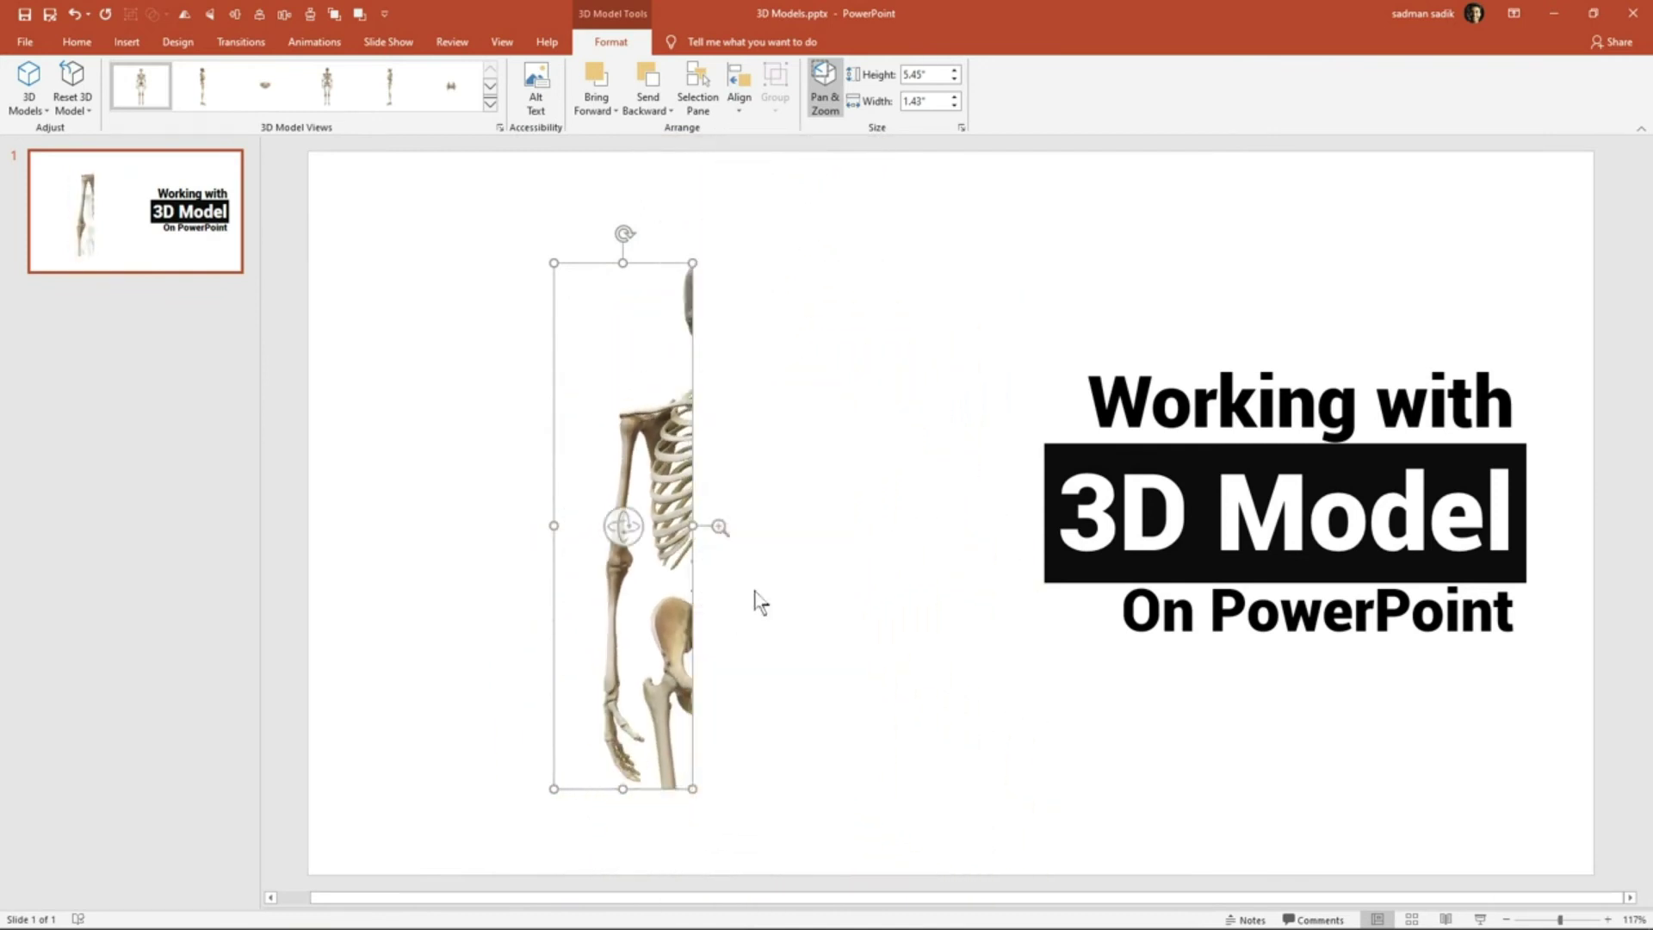
left_click(717, 548)
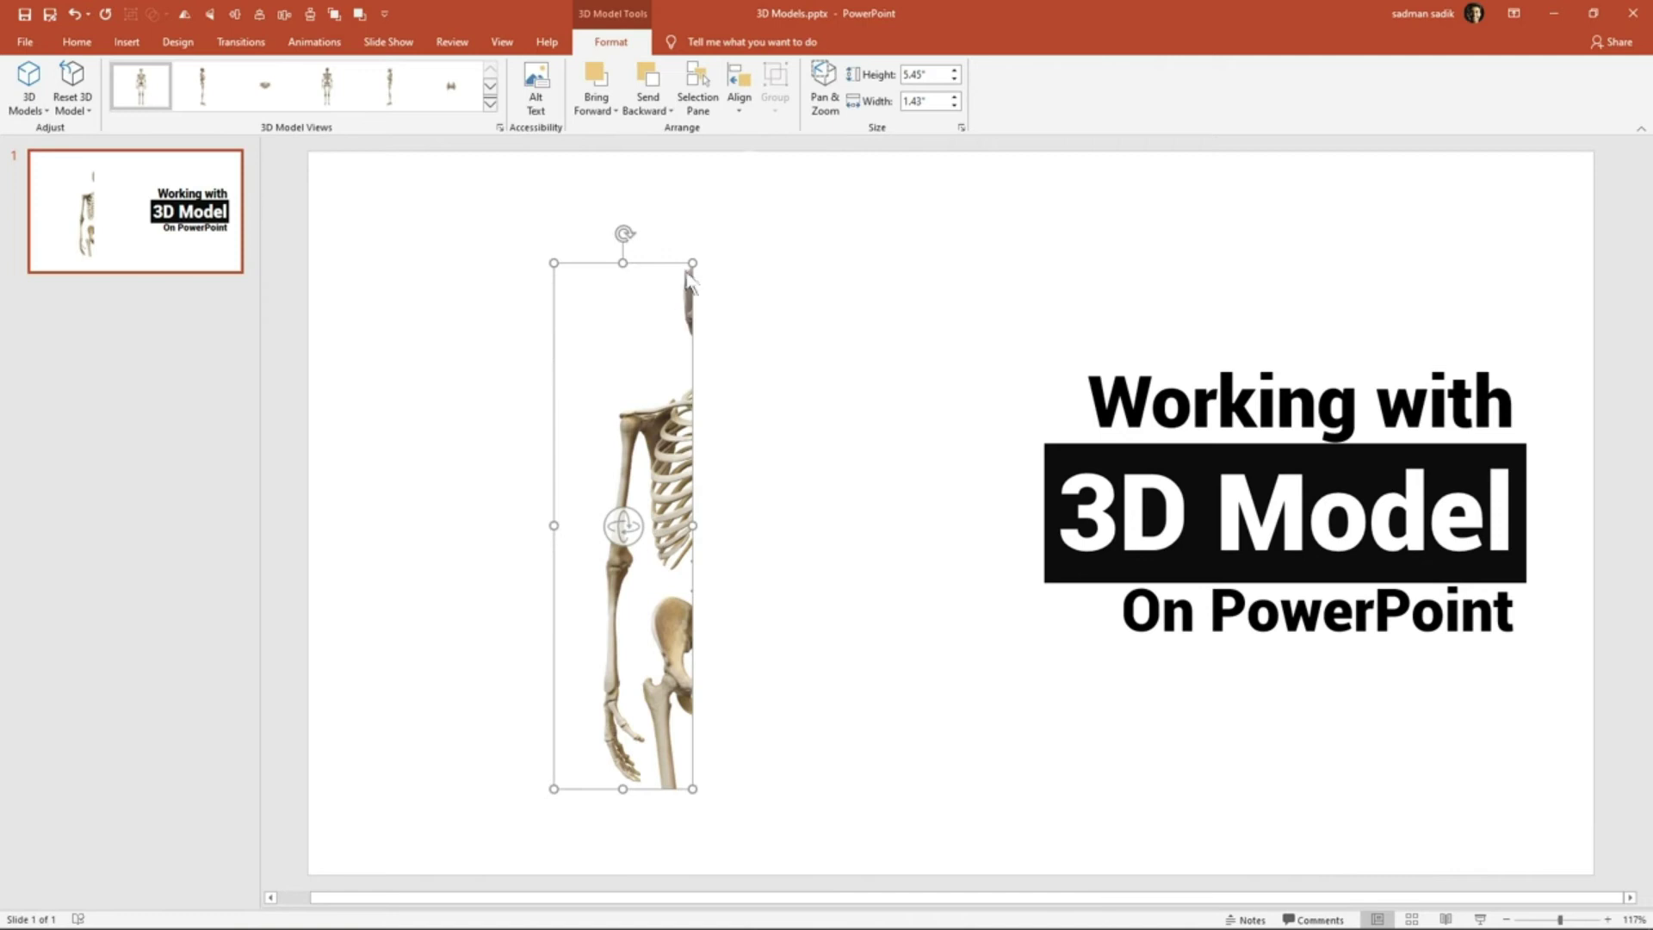
Rotate the skeleton within its frame and zoom out until the whole figure fits.
mouse_move(721, 525)
left_mouse_down()
mouse_move(686, 544)
mouse_move(793, 383)
left_mouse_up()
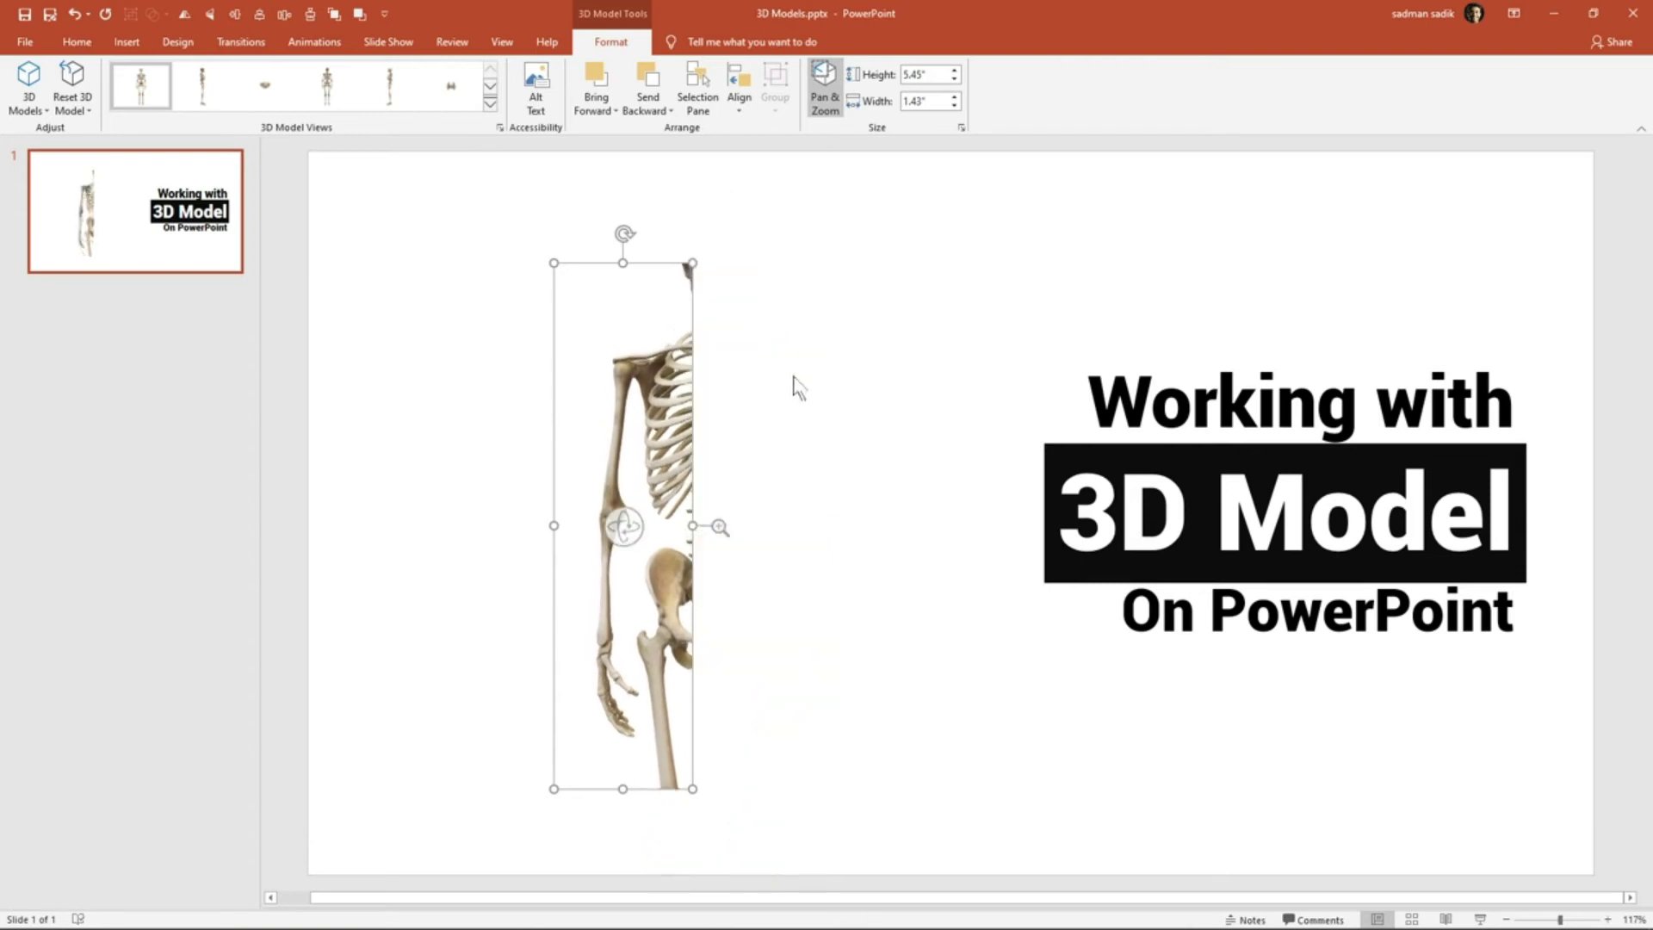
mouse_move(624, 534)
left_mouse_down()
mouse_move(559, 551)
mouse_move(553, 359)
mouse_move(597, 554)
left_mouse_up()
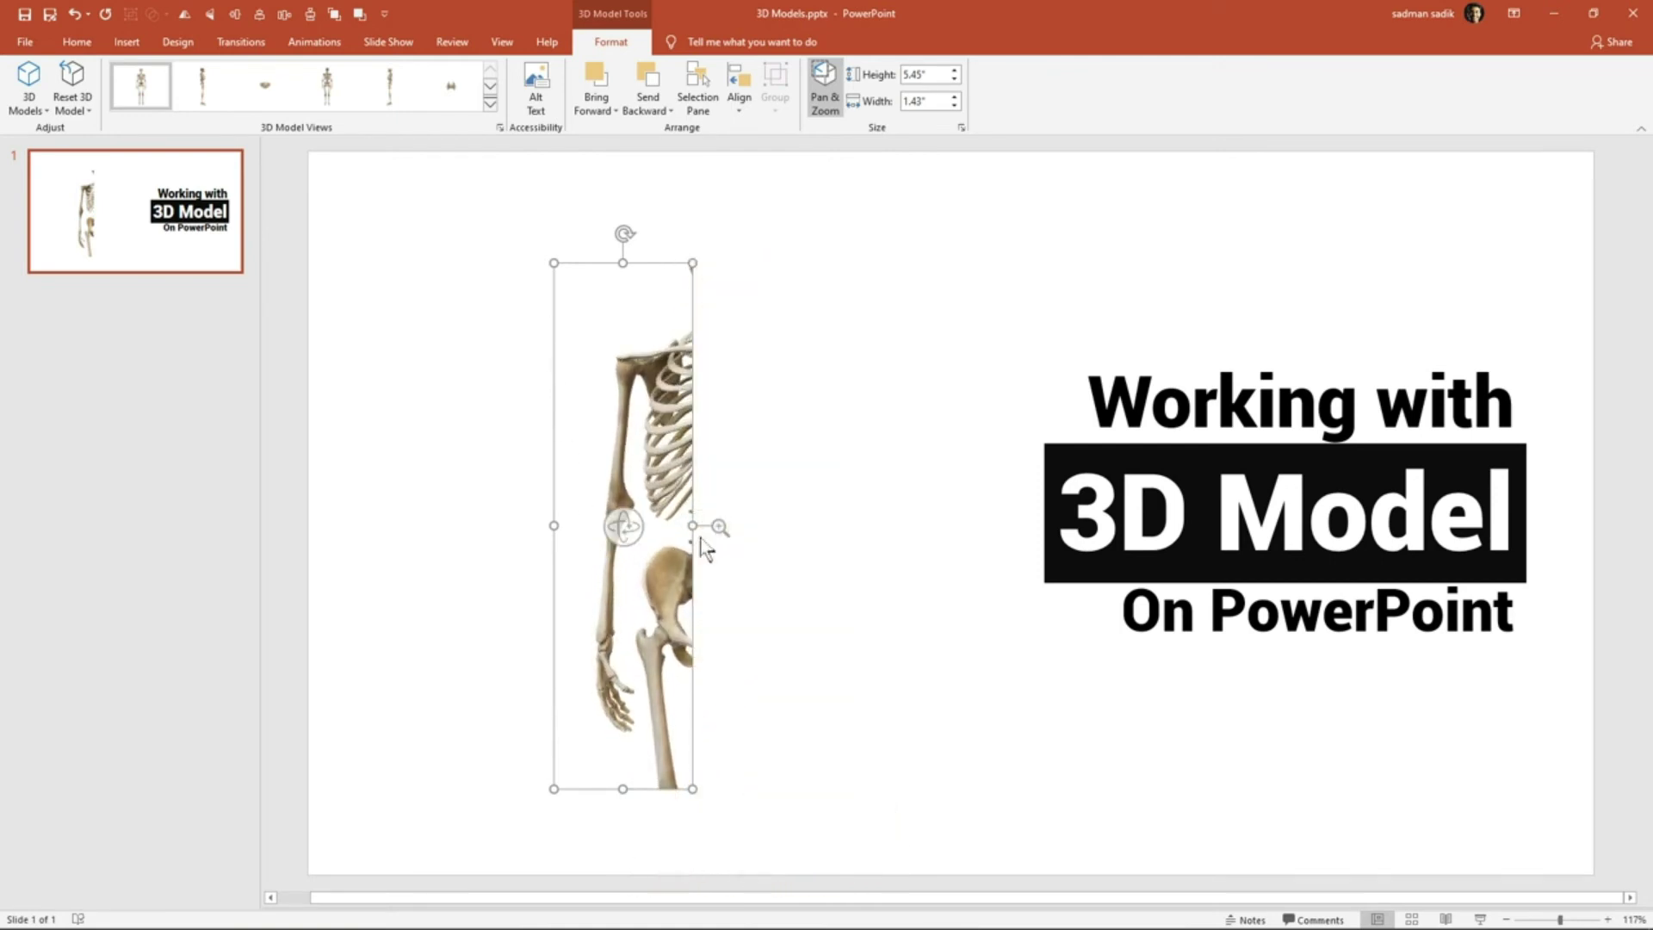
mouse_move(719, 525)
left_mouse_down()
mouse_move(718, 594)
mouse_move(607, 520)
left_mouse_up()
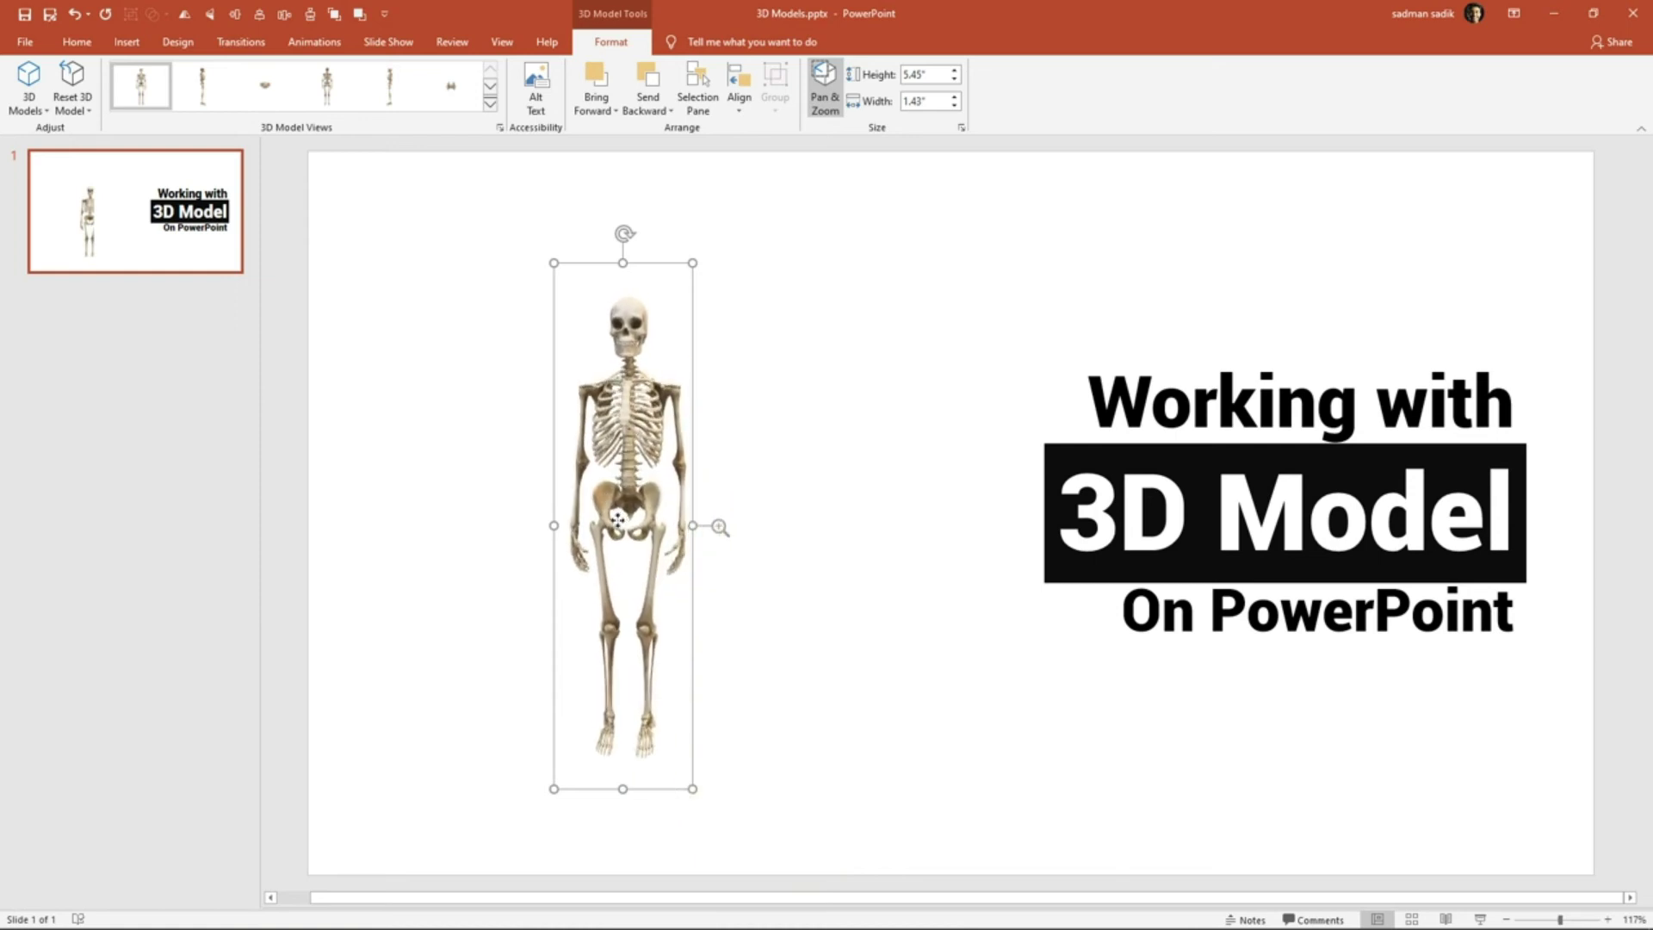
left_click(854, 412)
Delete the skeleton model and open the online 3D model library from Insert > 3D Models.
left_click(671, 384)
key("Delete")
left_click(126, 41)
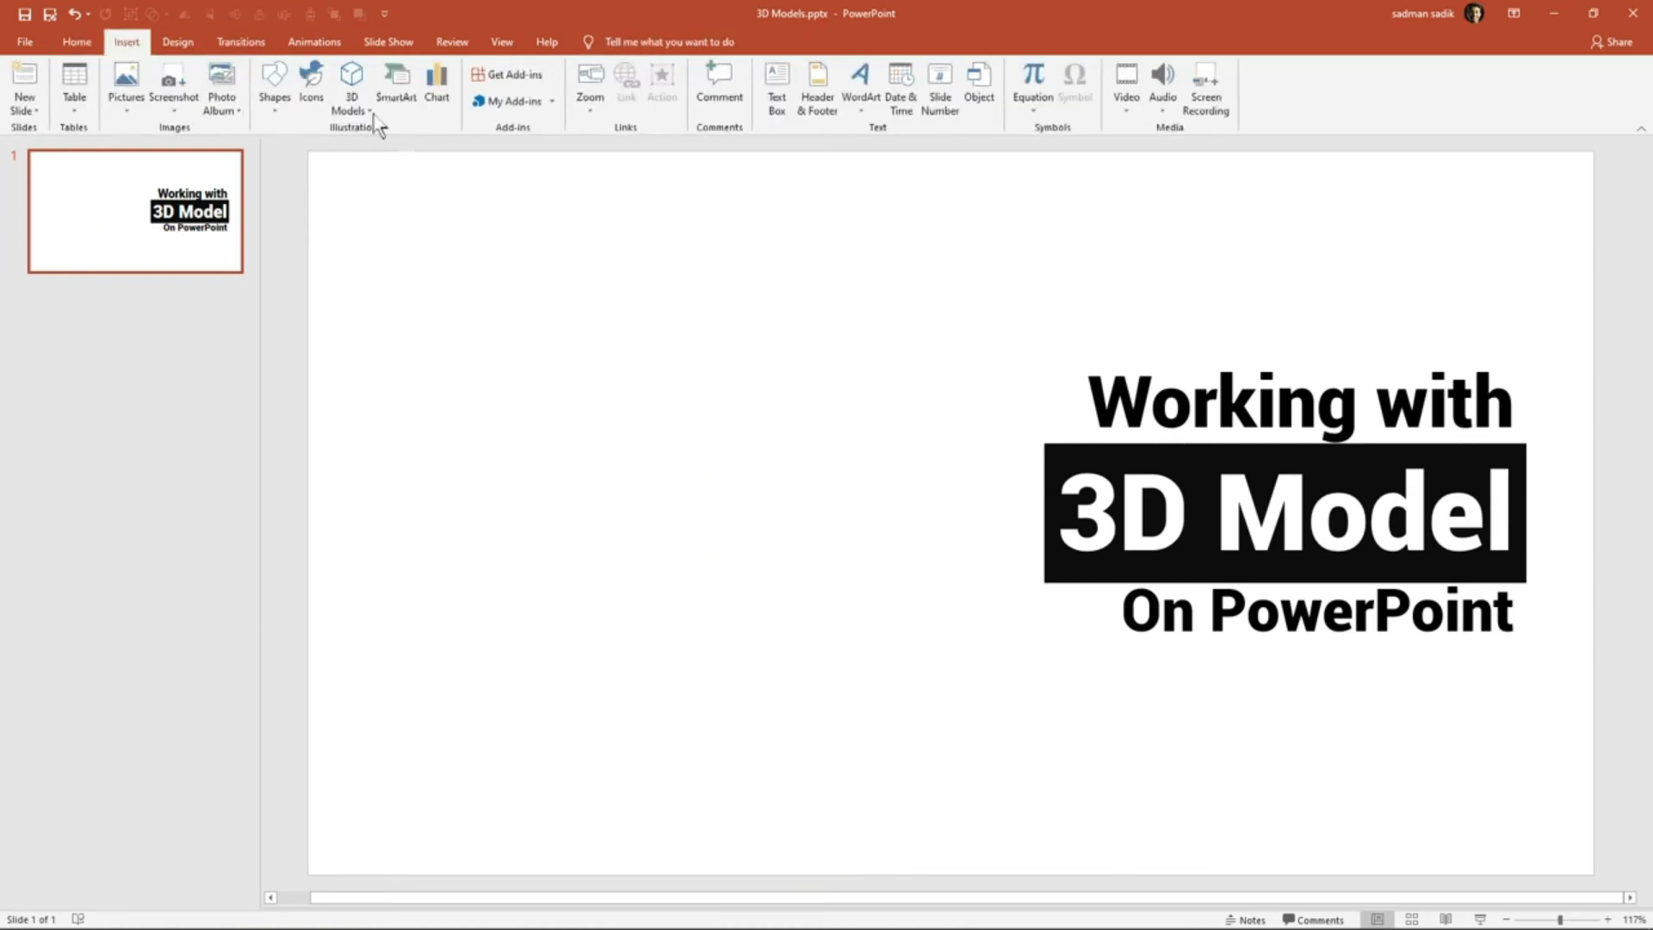
left_click(369, 110)
left_click(404, 178)
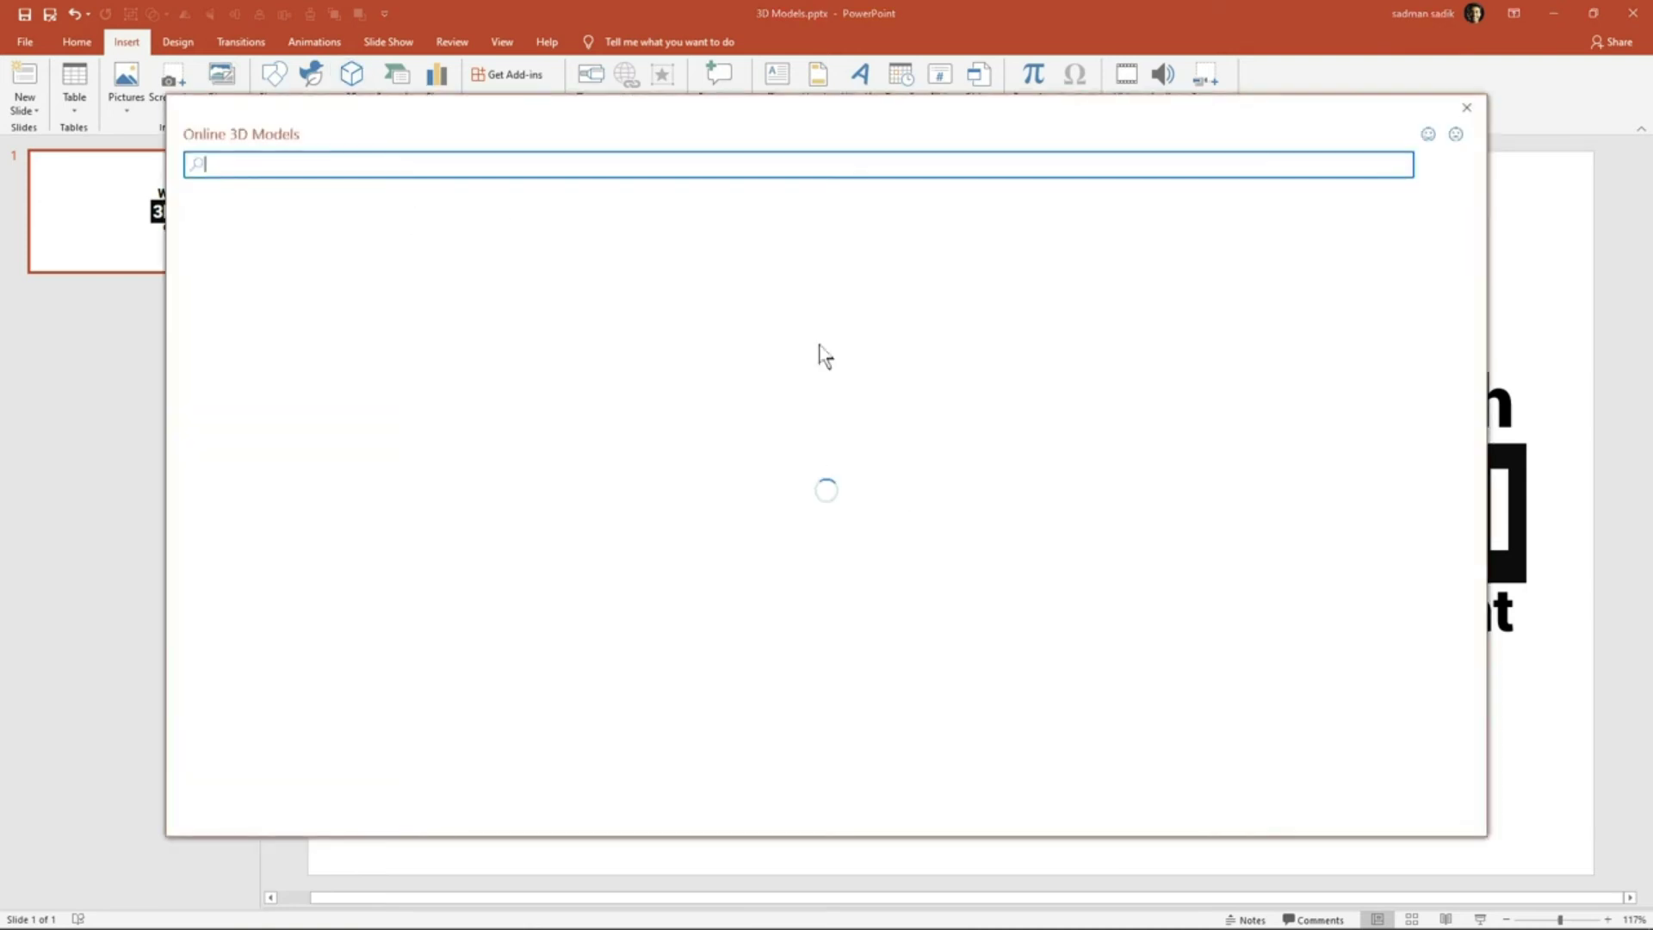
Look through the Winter category's models, then return to the category list.
scroll(1124, 508, "down", 5)
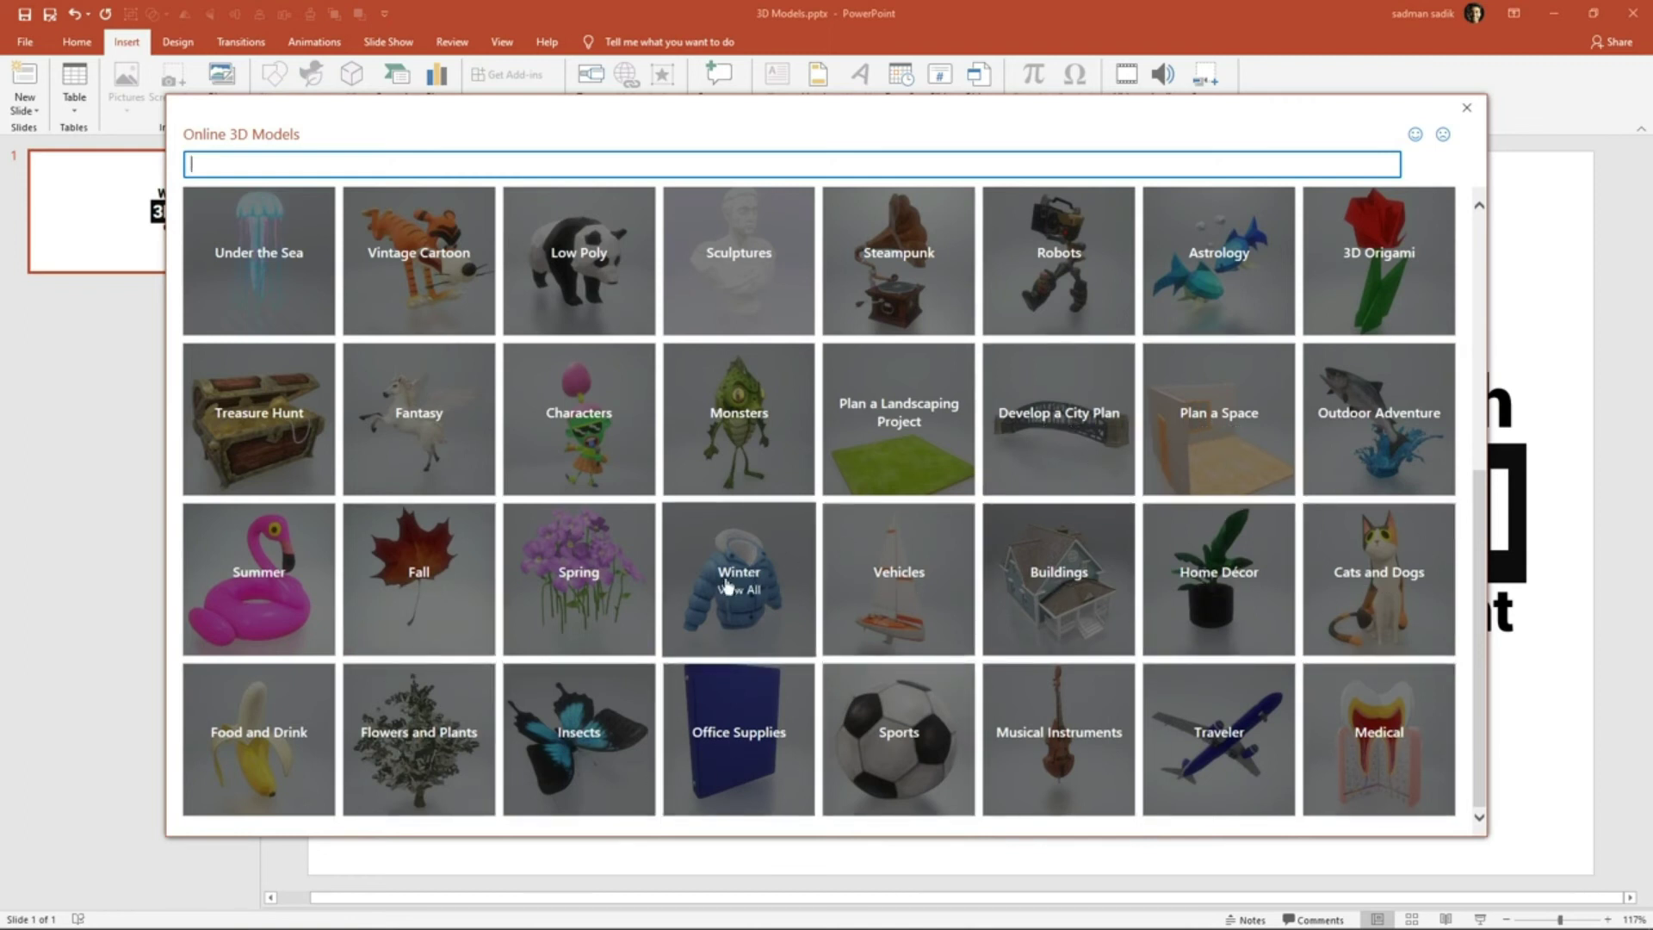
mouse_move(739, 581)
left_click(753, 619)
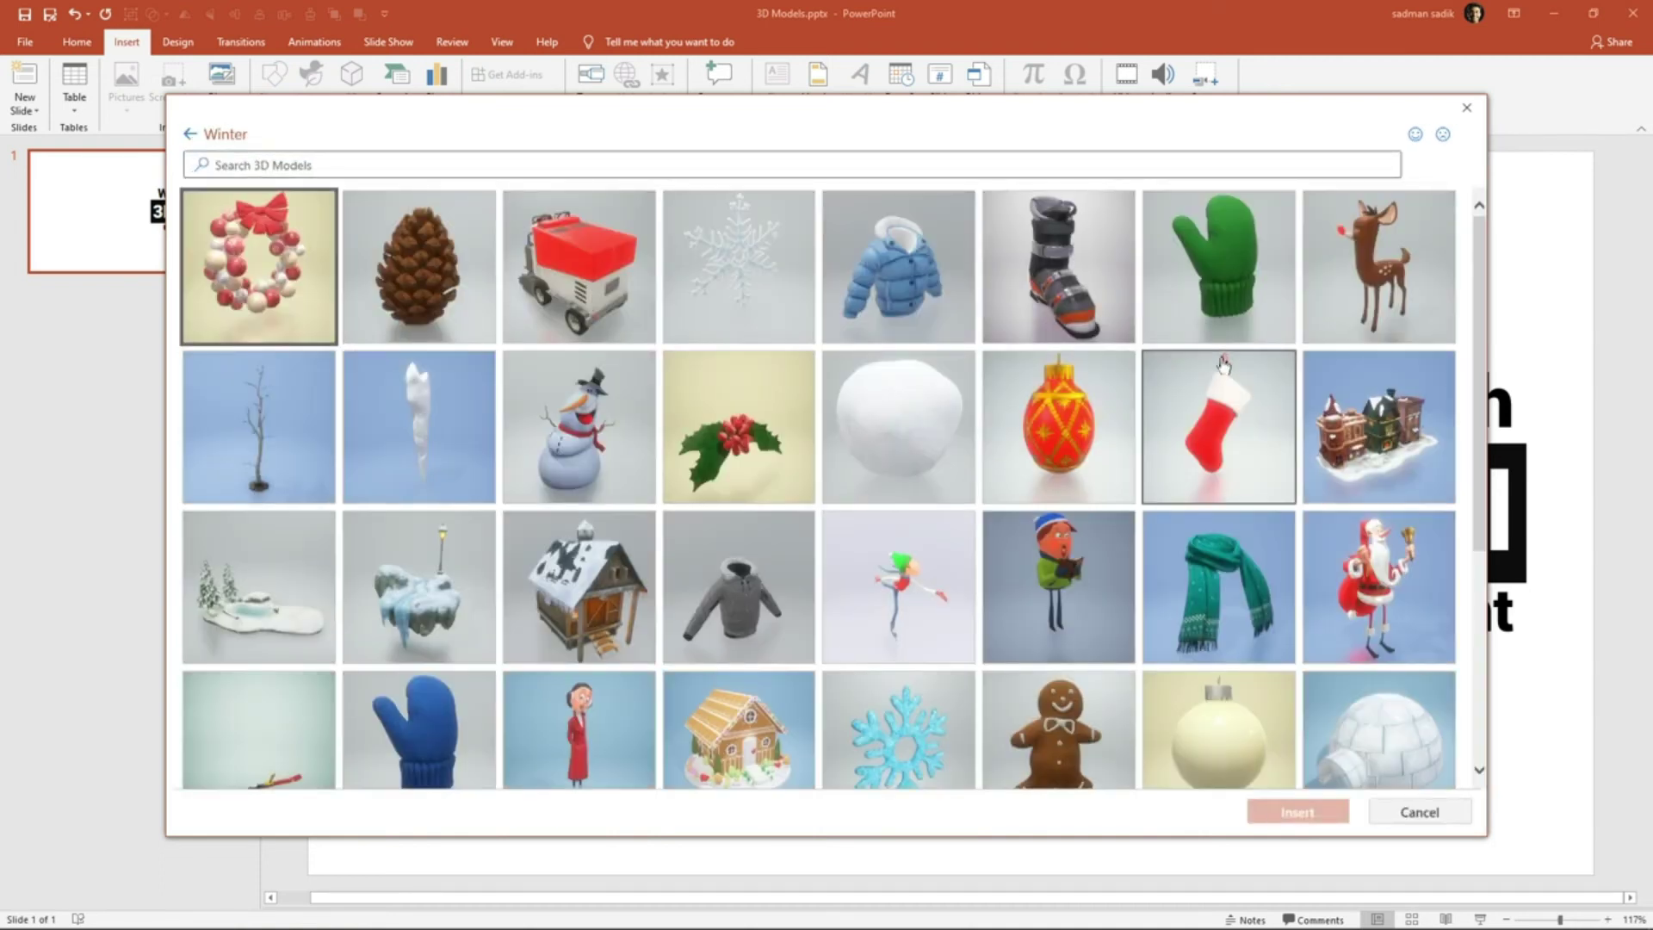
scroll(1156, 499, "down", 4)
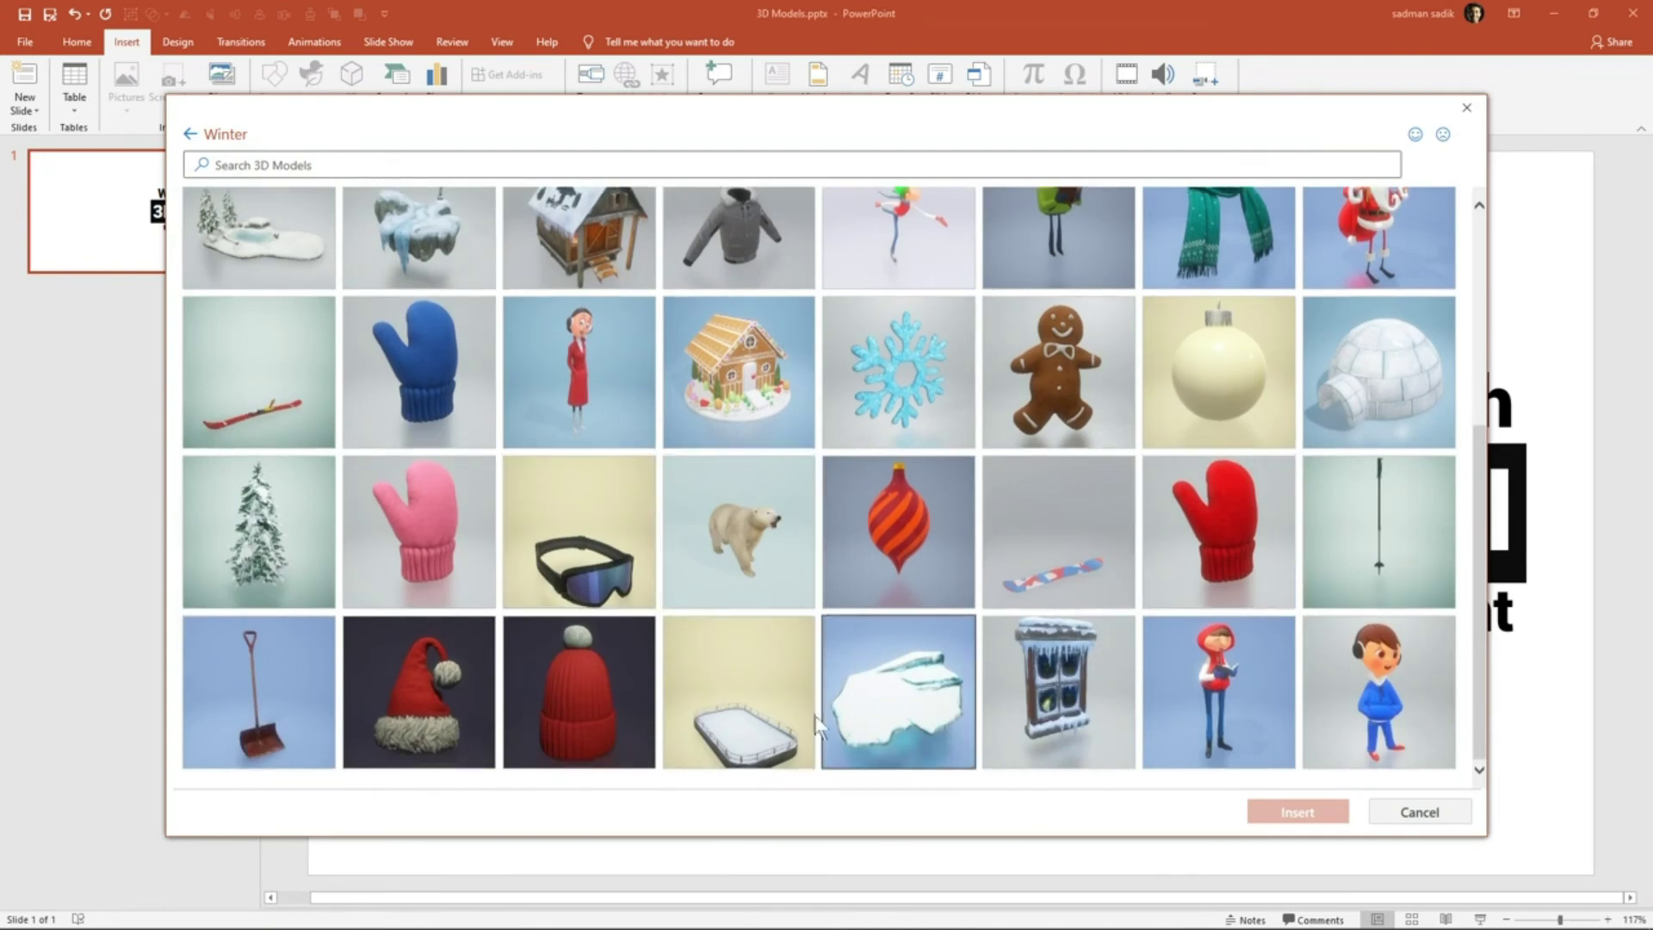
scroll(1015, 573, "up", 4)
left_click(189, 133)
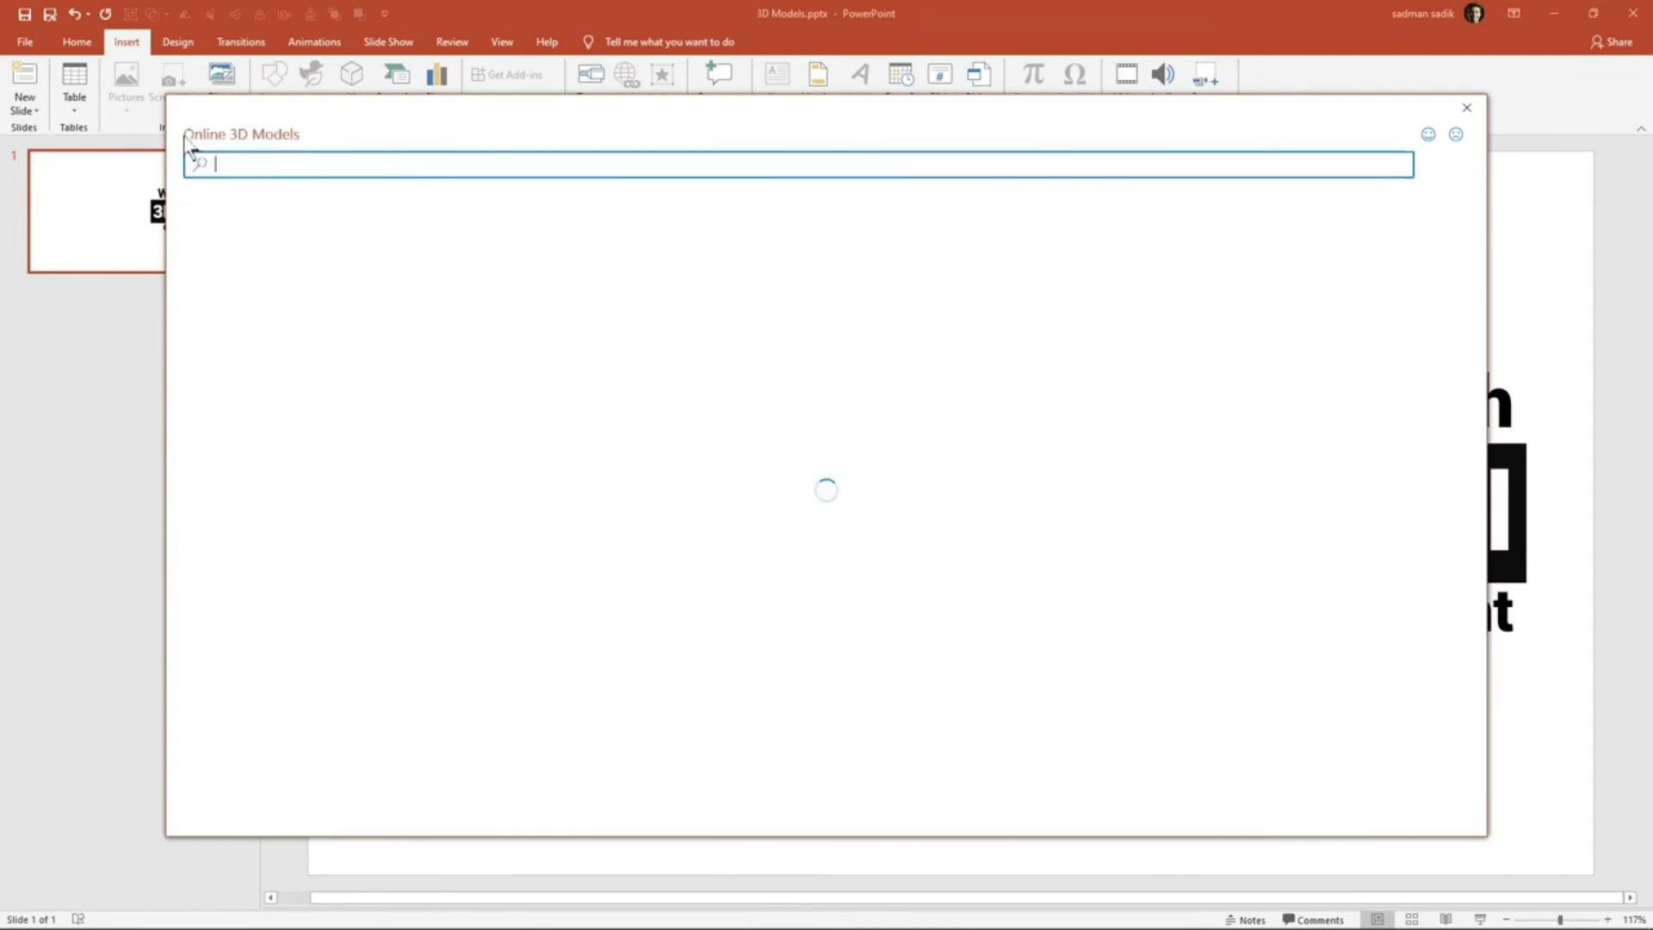
Open the Biology category and scroll through its anatomy, organ and cell models.
scroll(652, 514, "down", 3)
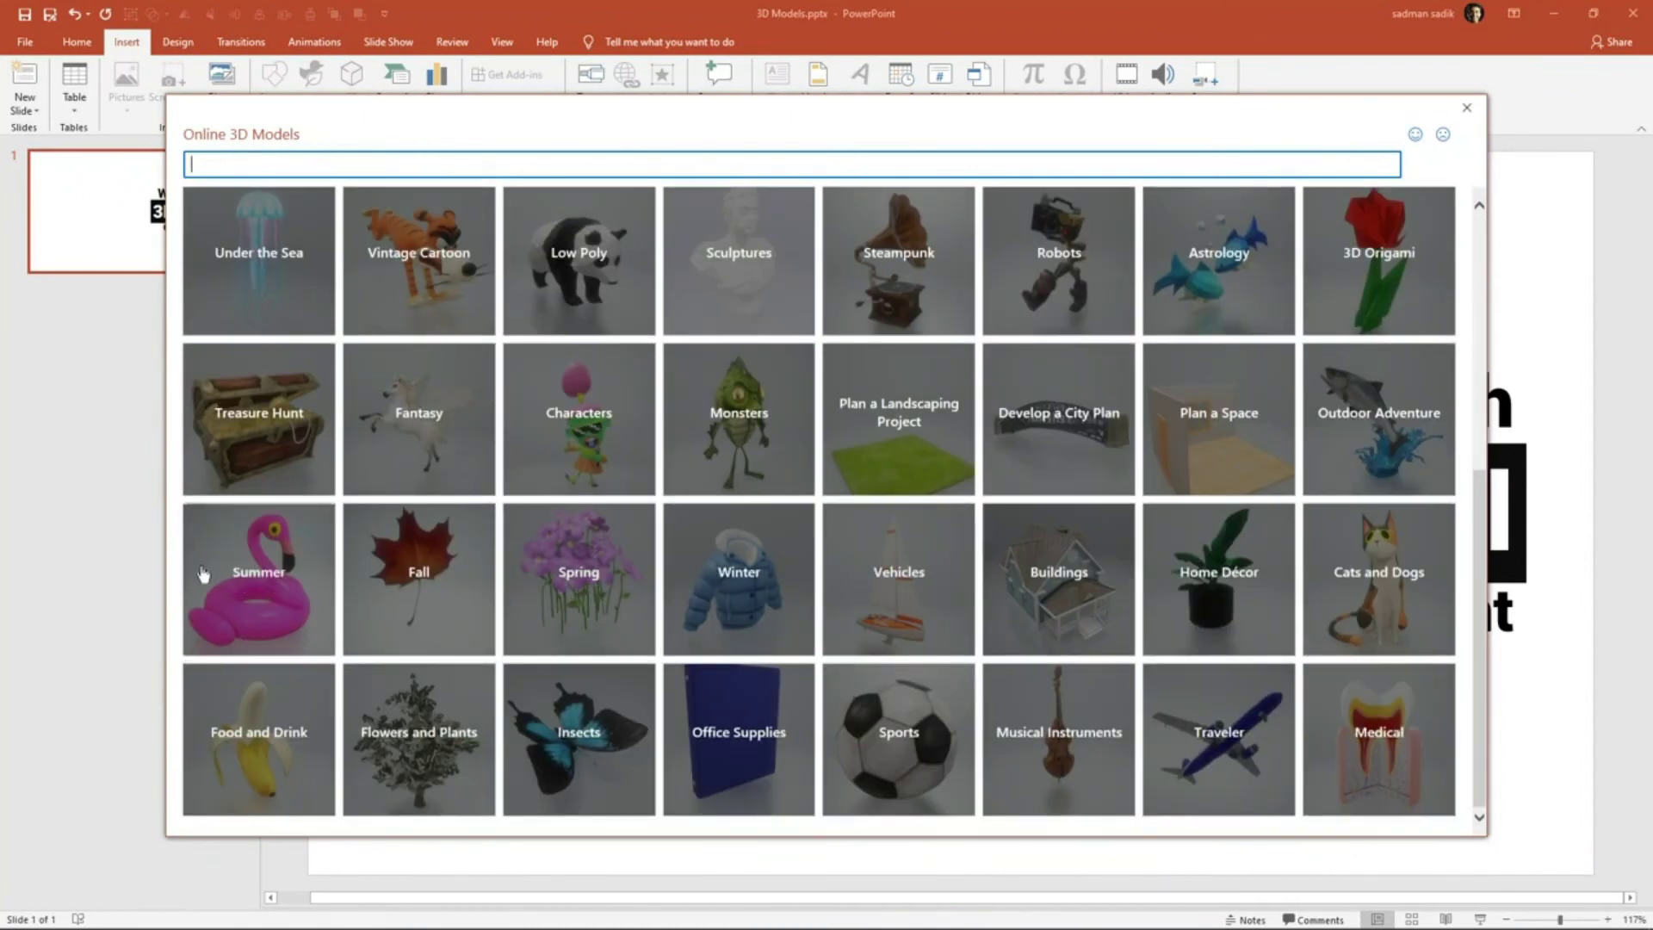
scroll(267, 525, "up", 1)
scroll(263, 482, "up", 2)
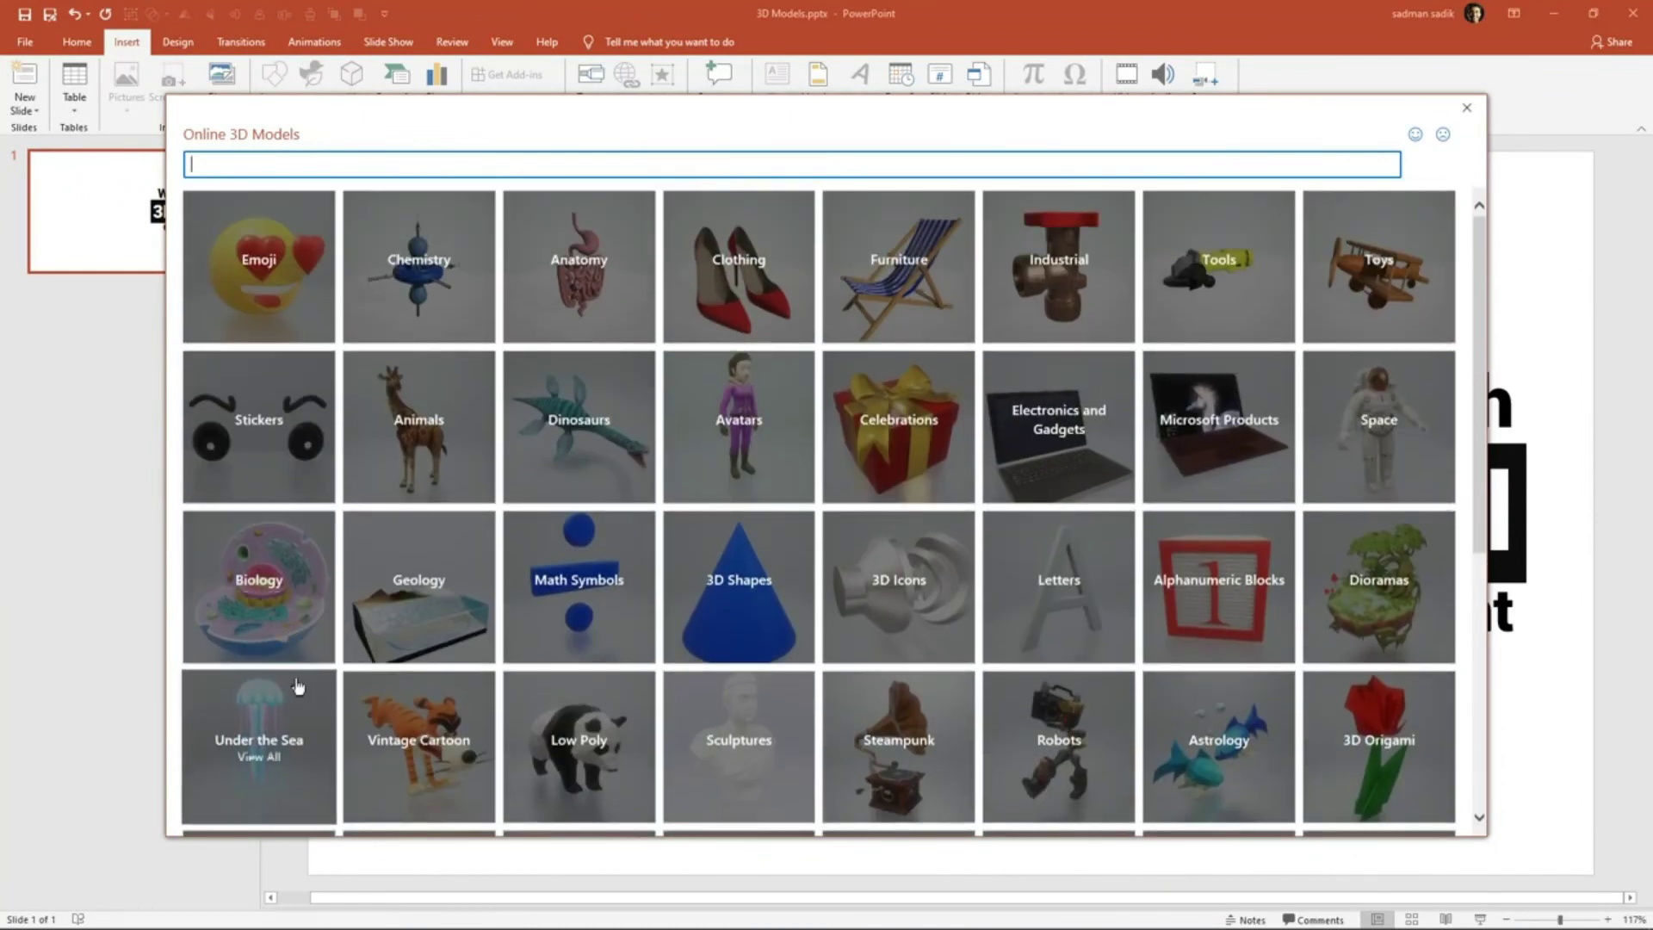
left_click(295, 575)
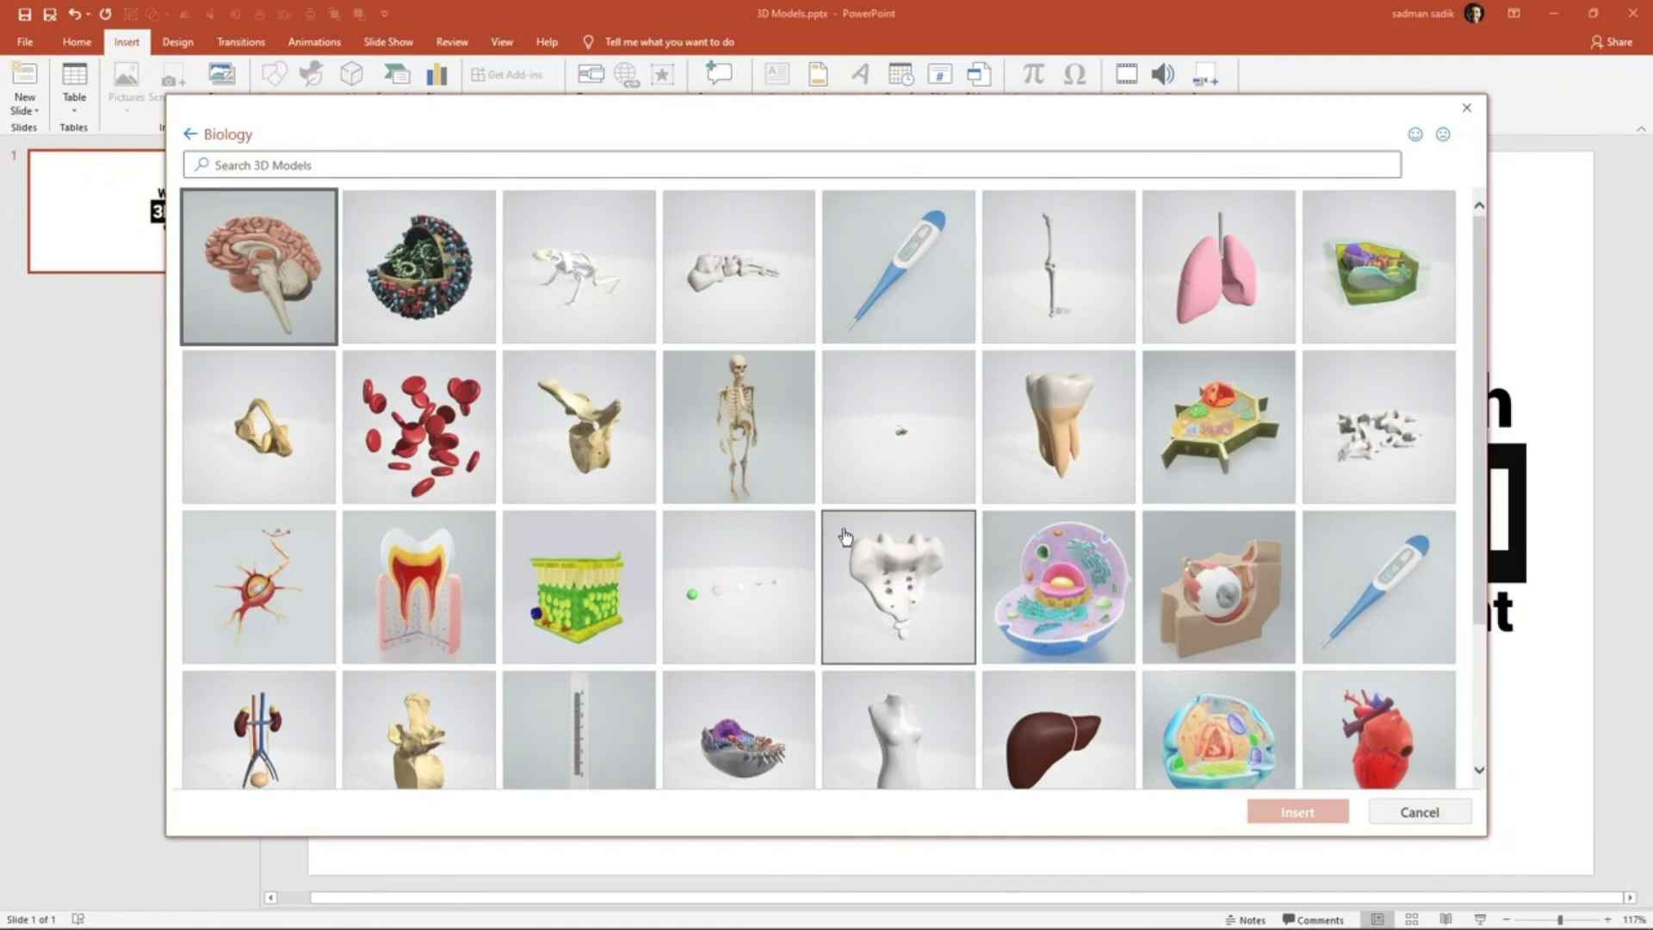
scroll(845, 535, "down", 2)
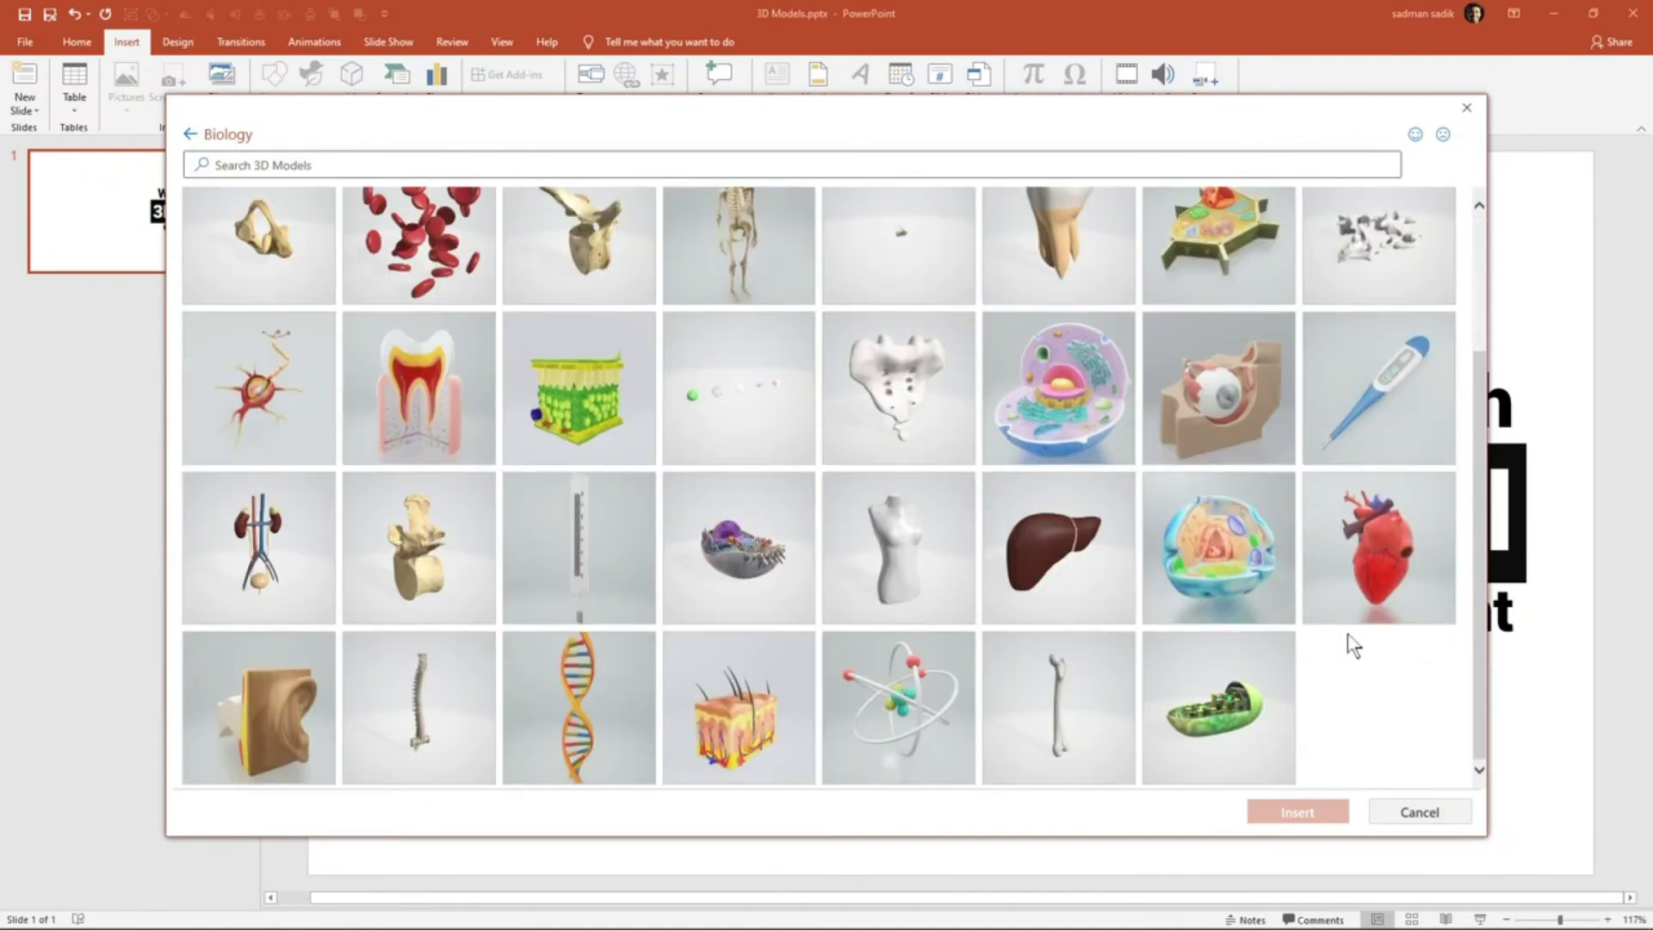
scroll(1354, 645, "up", 2)
Insert the animal-cell model, move it left of the title and enlarge it from a corner.
double_click(1003, 607)
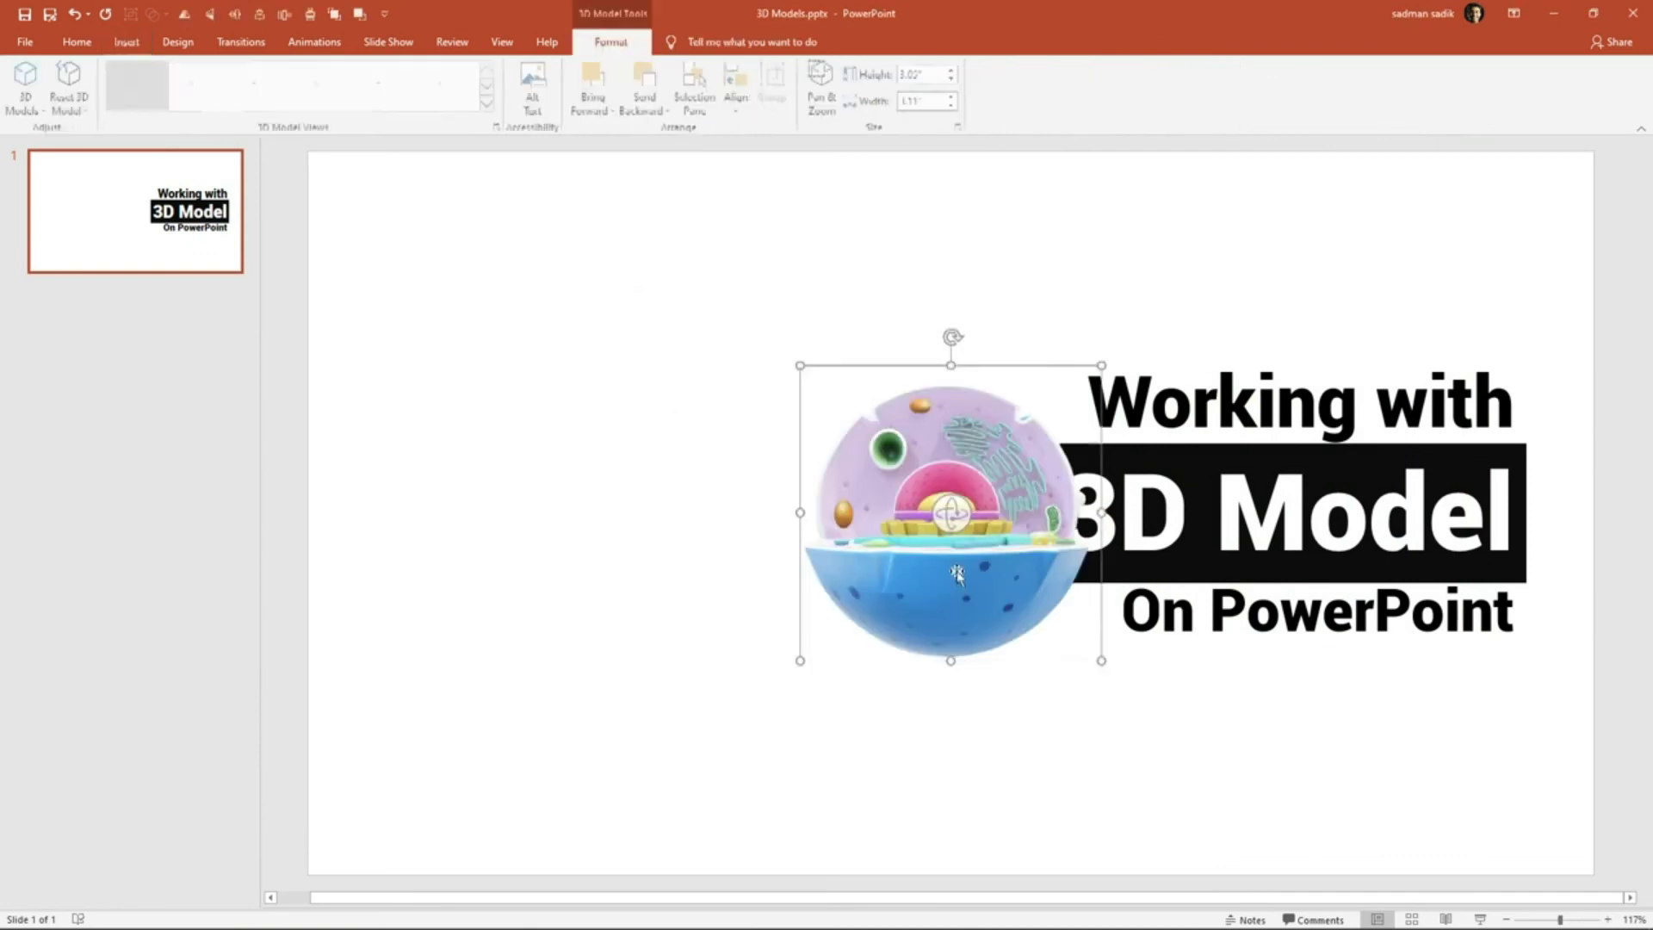
left_click_drag(958, 571, 710, 574)
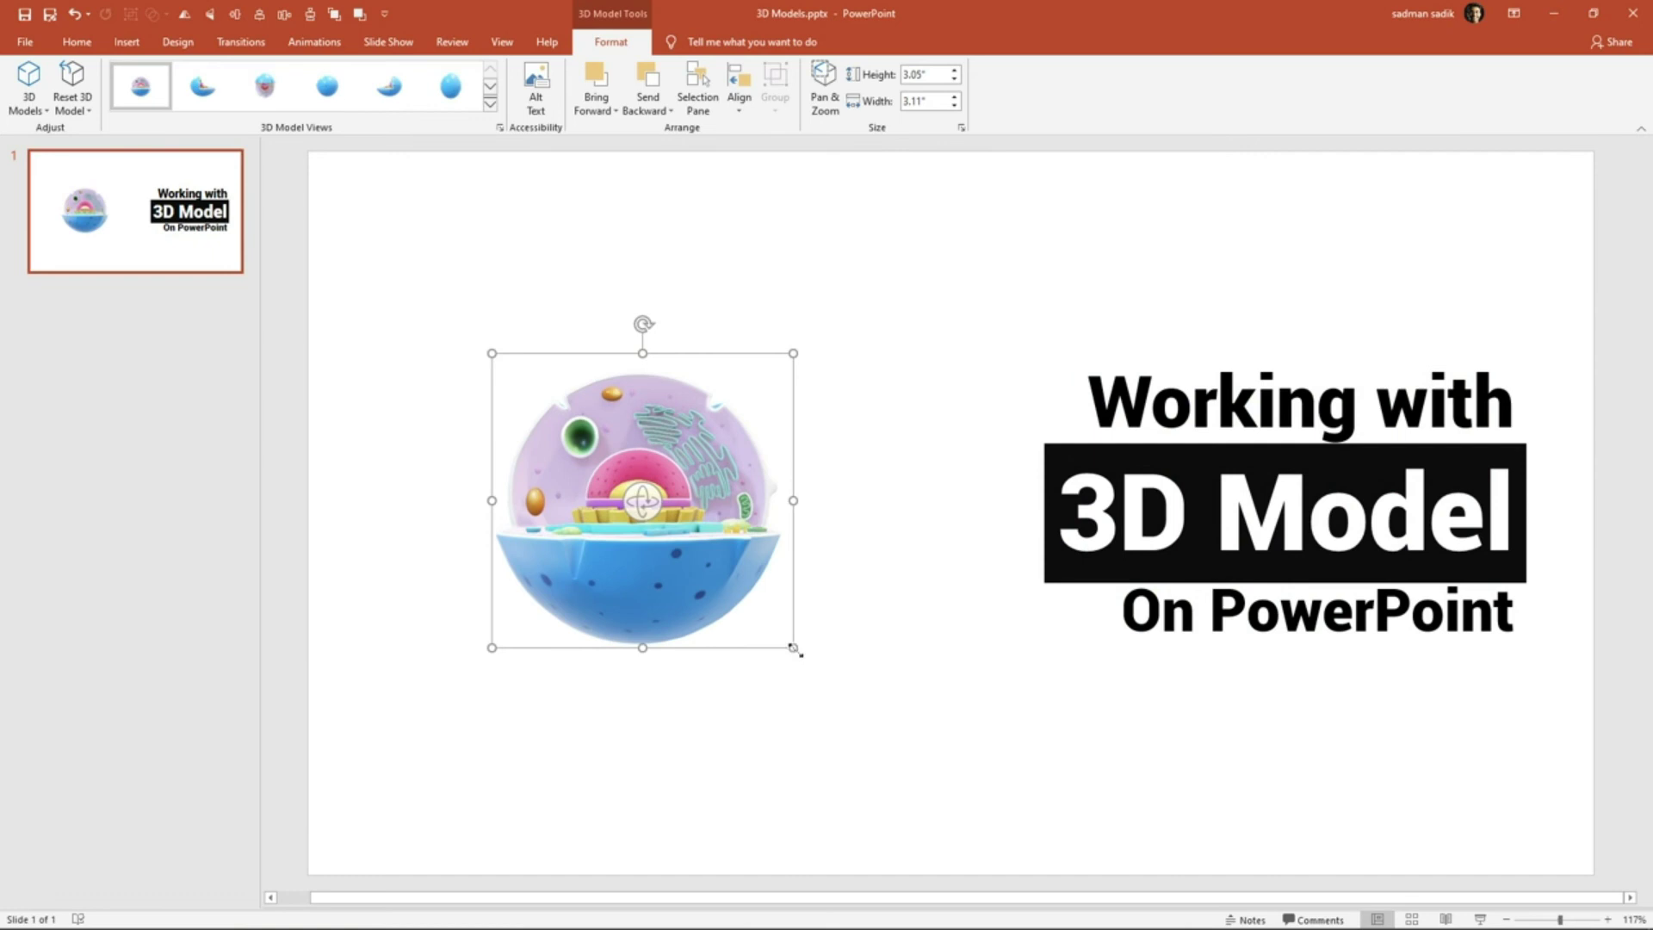
left_click_drag(793, 647, 870, 726)
mouse_move(693, 560)
left_mouse_down()
mouse_move(761, 558)
mouse_move(734, 547)
mouse_move(825, 626)
mouse_move(795, 527)
left_mouse_up()
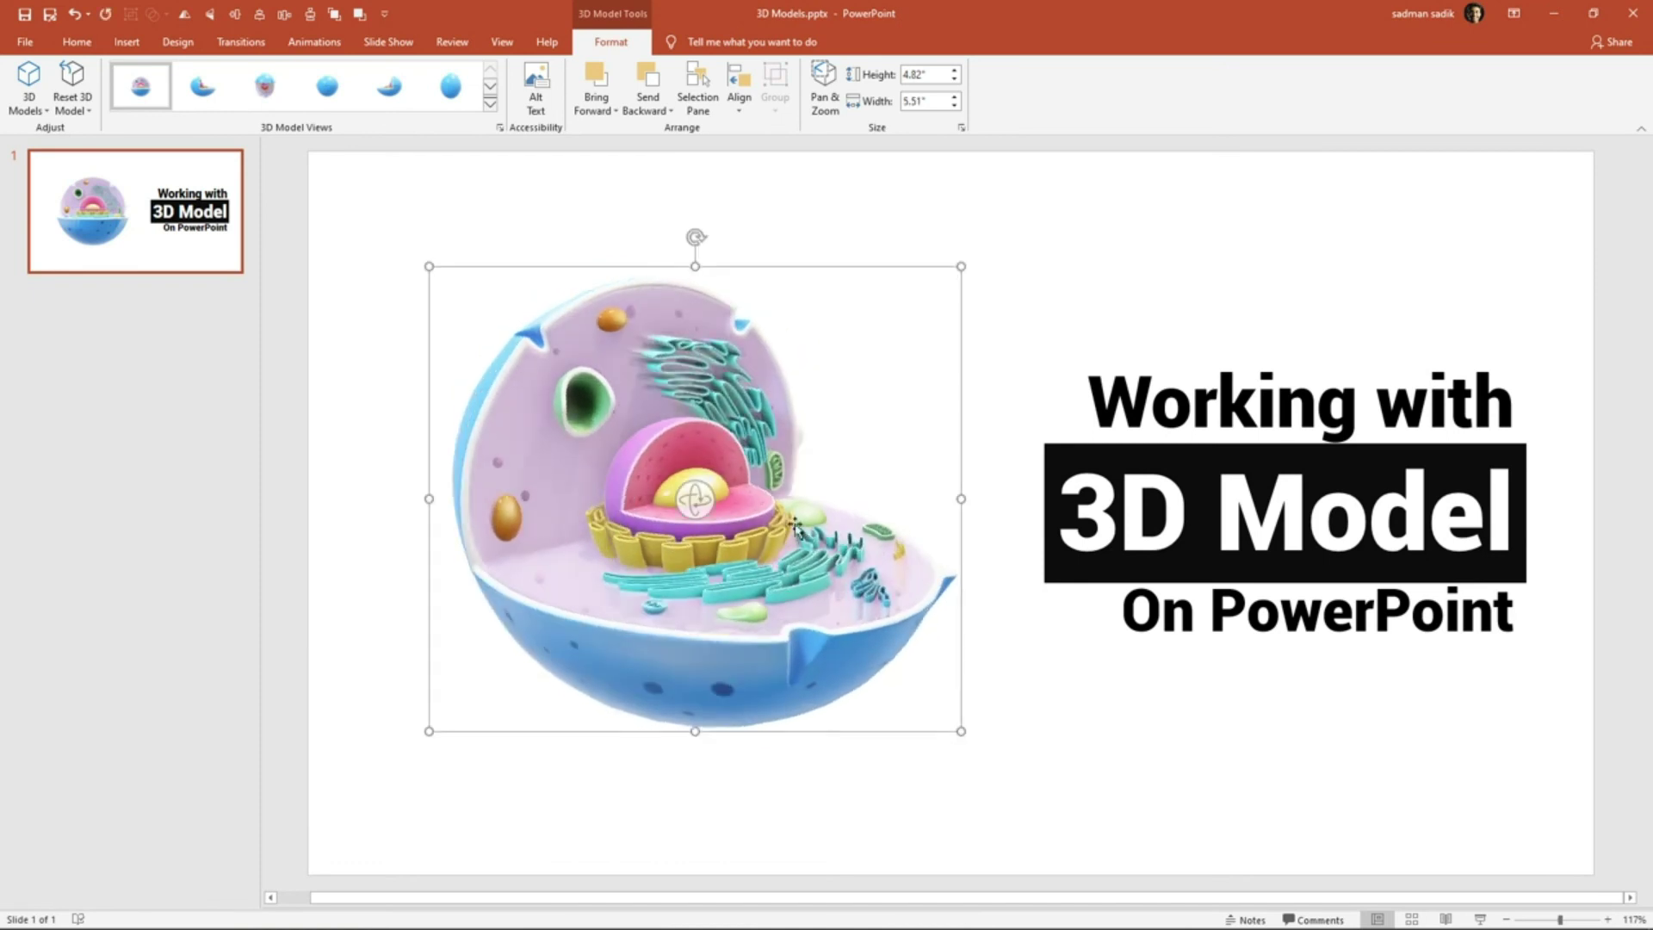
Rotate the cell in 3D to an upright cutaway view and deselect it.
mouse_move(692, 498)
left_mouse_down()
mouse_move(625, 500)
mouse_move(594, 643)
mouse_move(612, 737)
left_mouse_up()
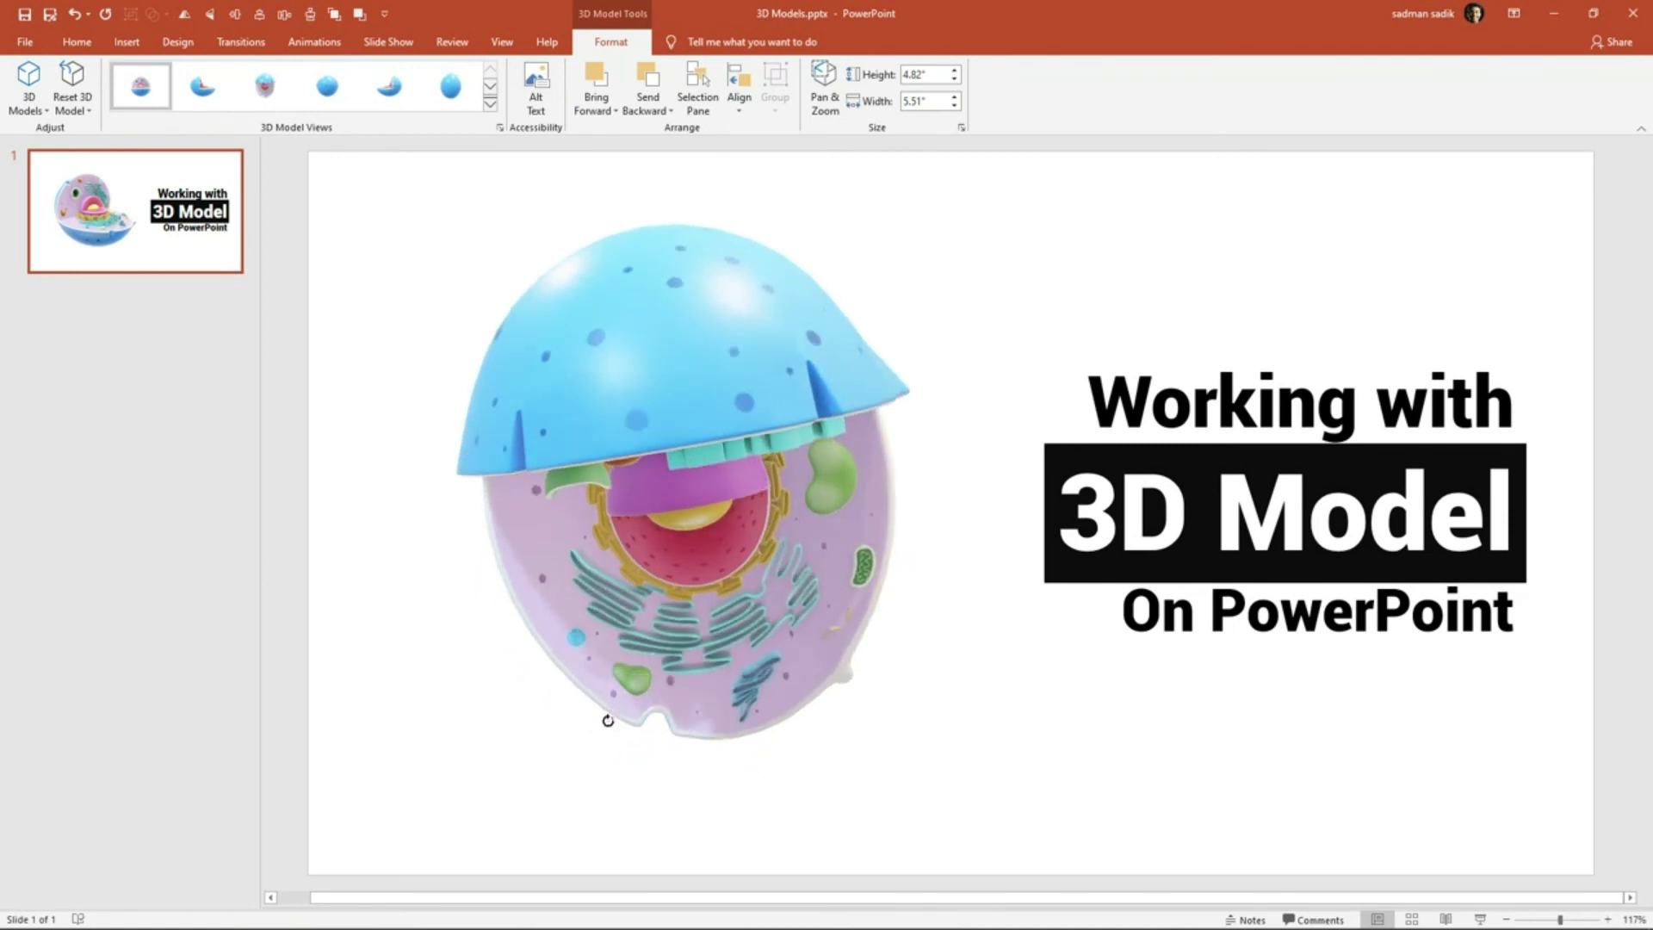
left_click_drag(613, 737, 689, 492)
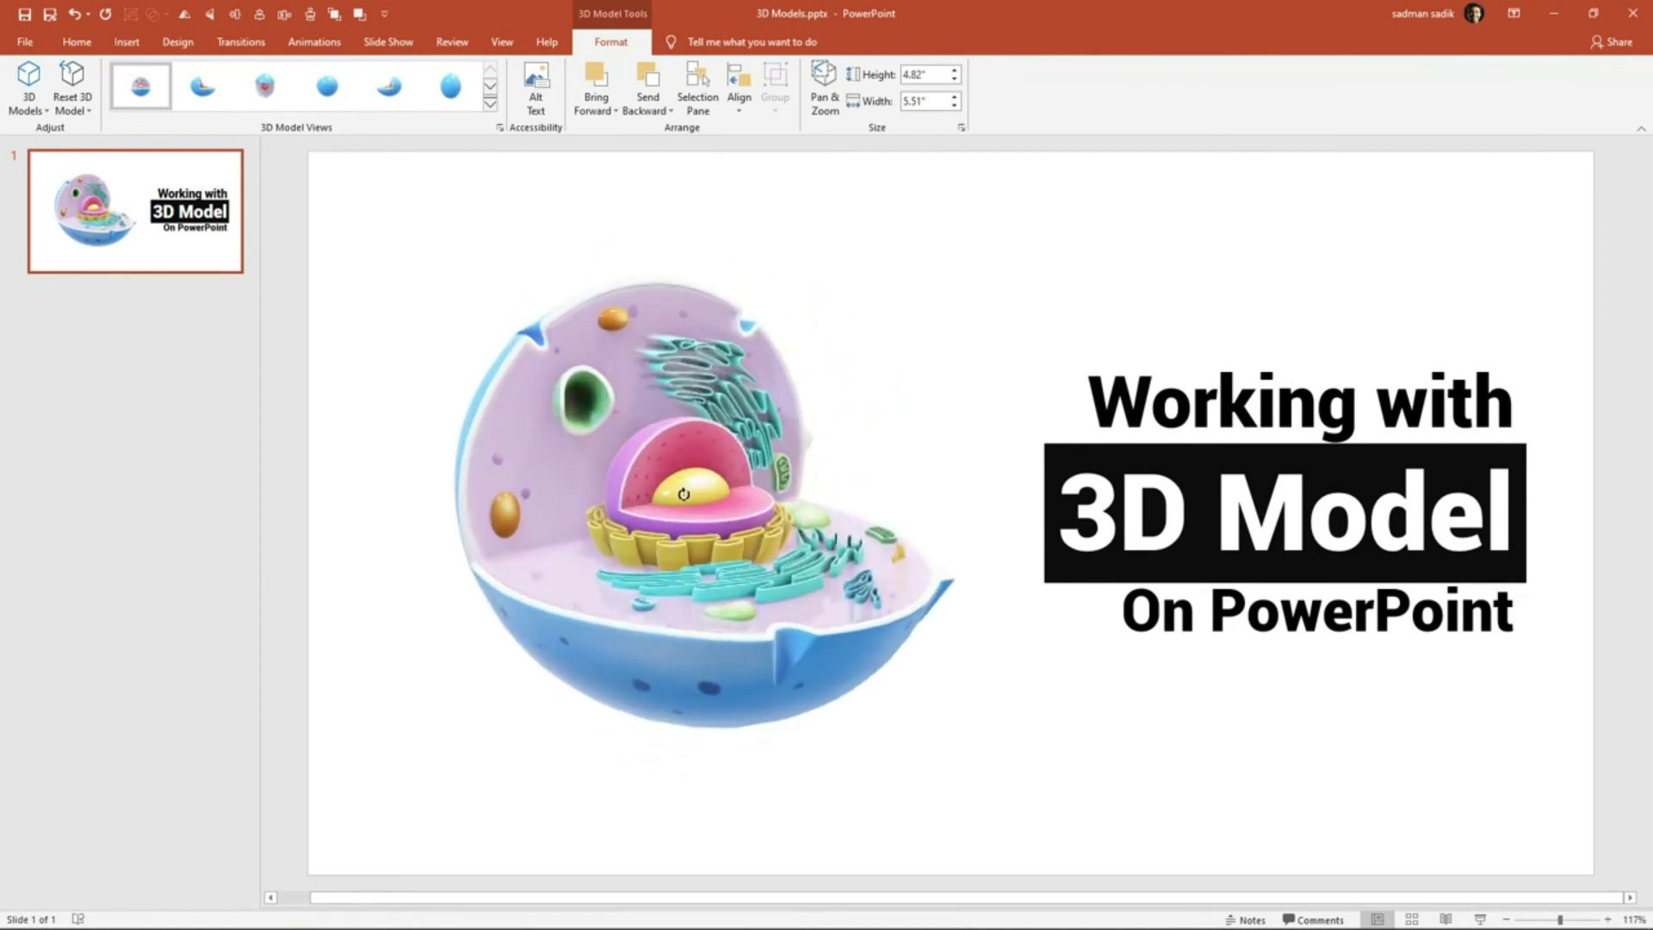
left_click(1130, 277)
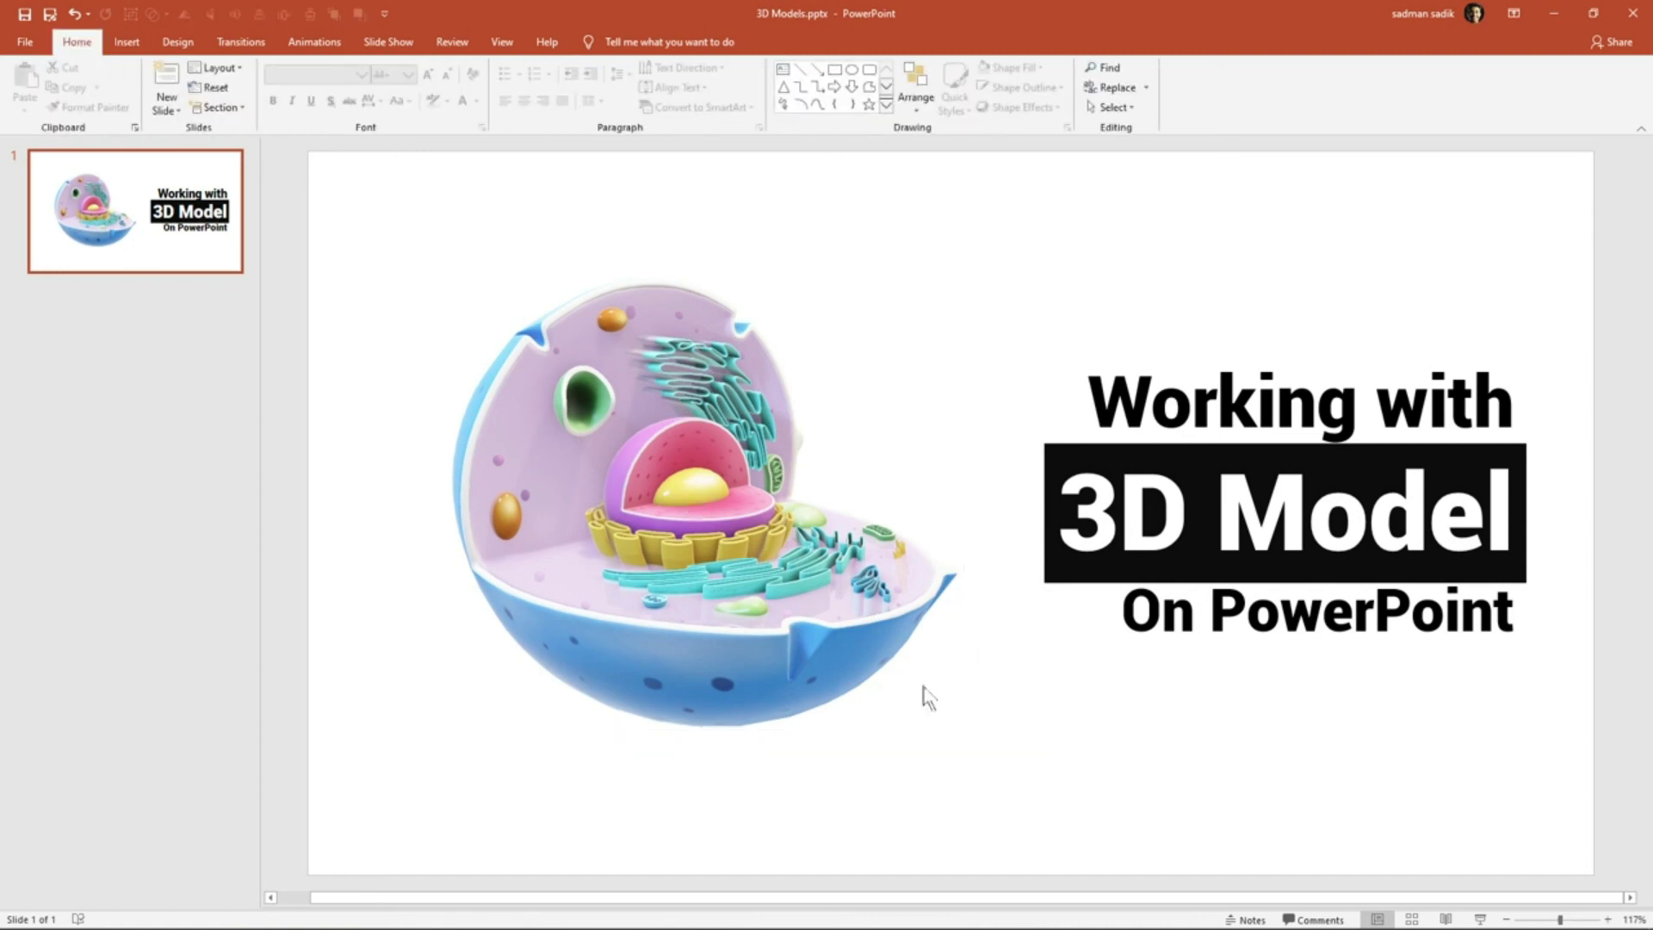